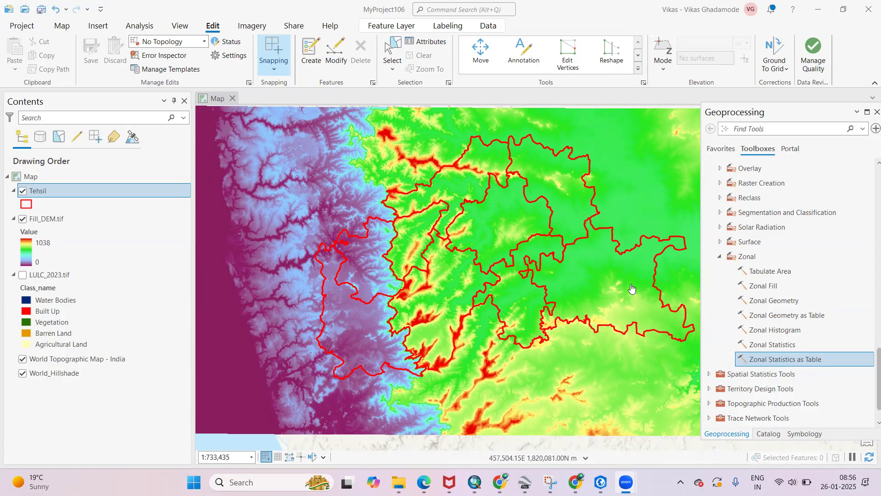
- Open the Esri help page for Zonal Statistics as Table from the tool's context menu
right_click(791, 363)
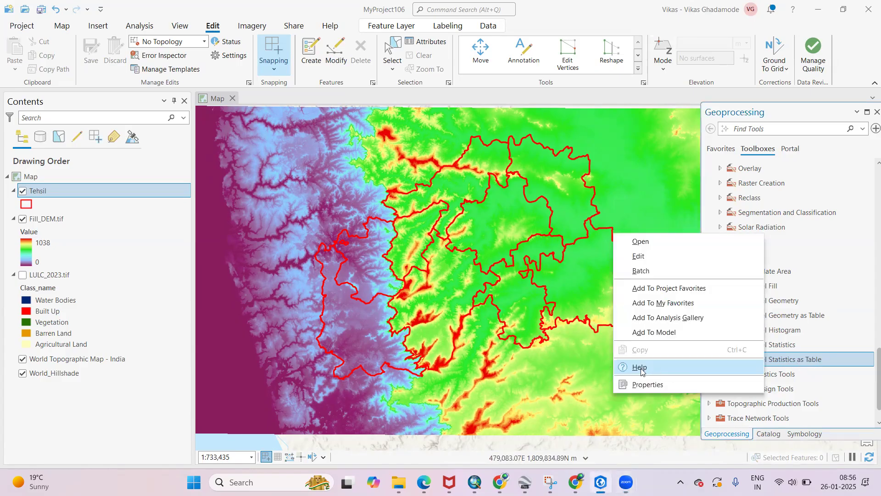
mouse_move(550, 482)
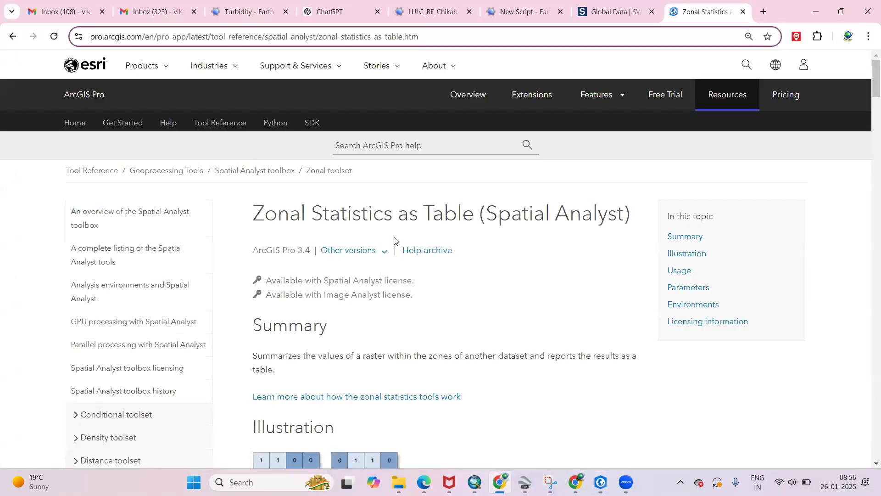
- Read the help page's Summary, Illustration and Usage sections, then minimize the browser
scroll(428, 260, "down", 1)
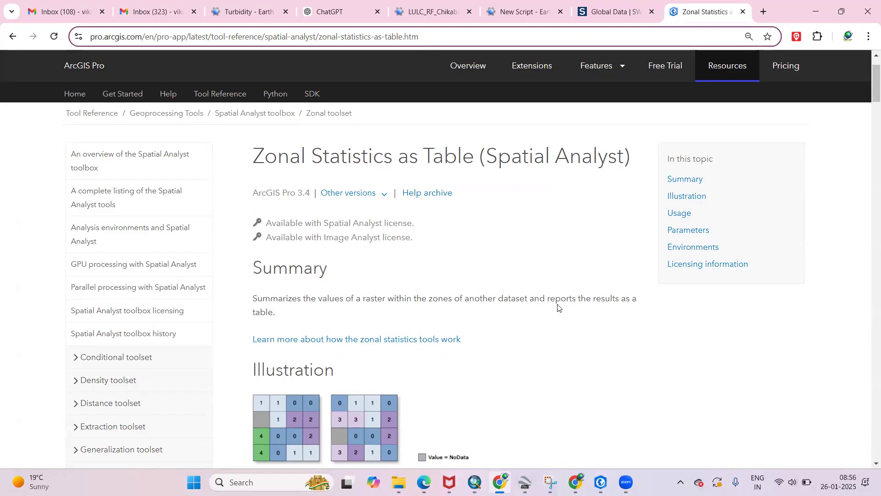
scroll(419, 309, "down", 4)
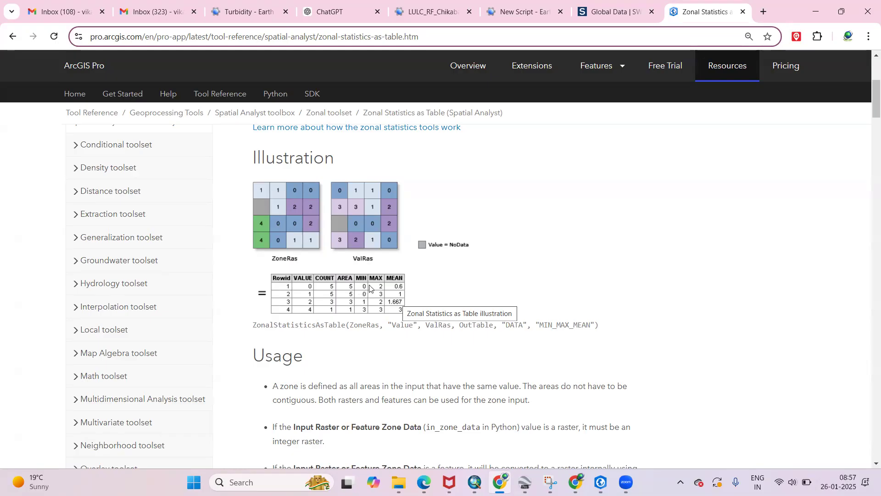
scroll(395, 288, "down", 1)
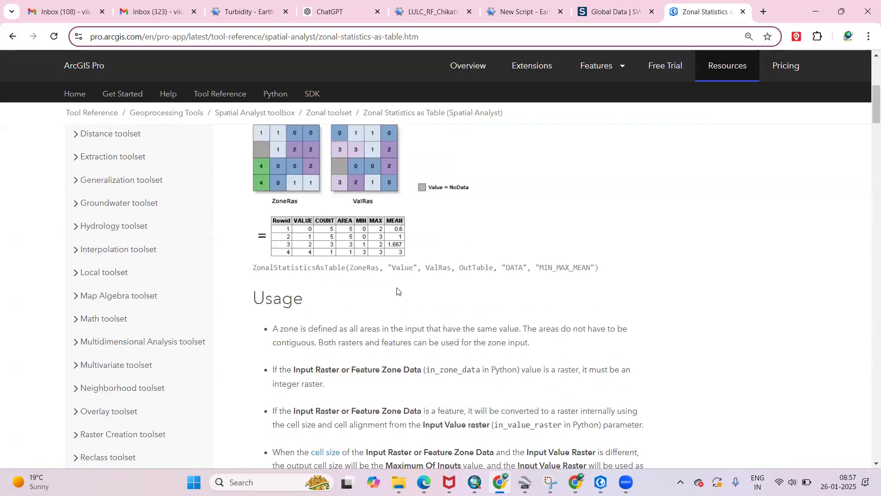
scroll(397, 291, "down", 10)
scroll(397, 291, "up", 12)
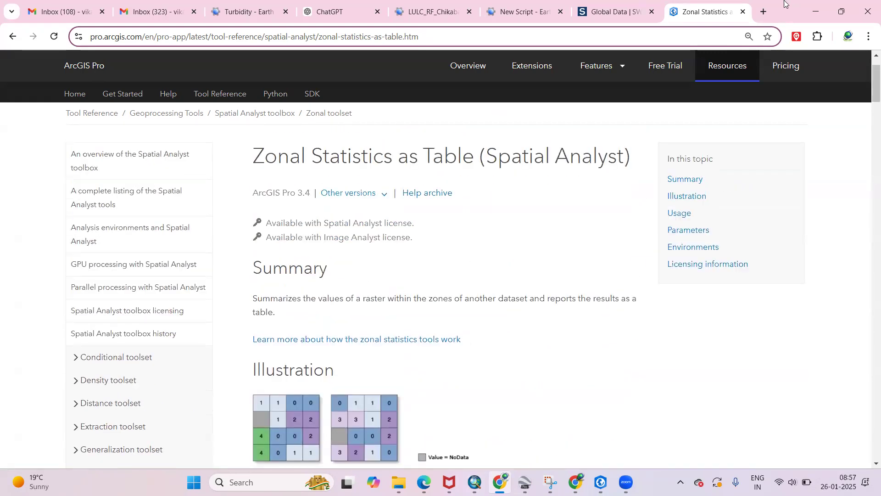
left_click(812, 9)
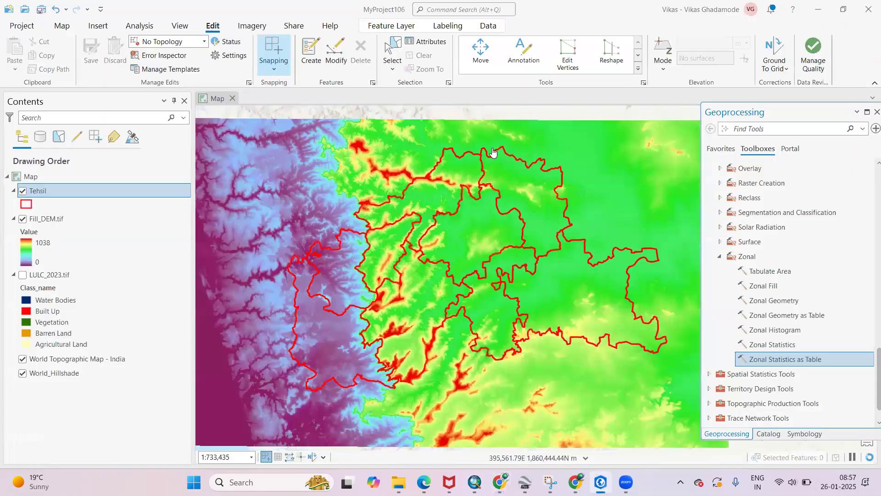
left_click(22, 218)
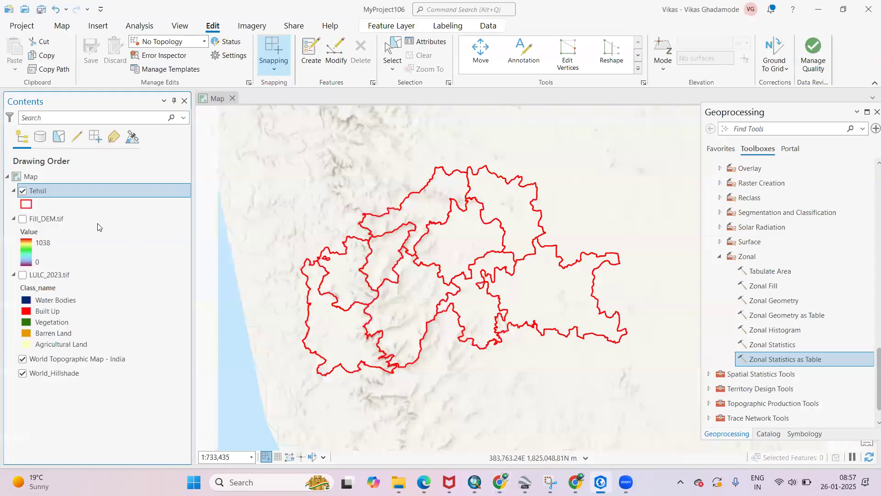
left_click_drag(391, 278, 379, 286)
right_click(62, 193)
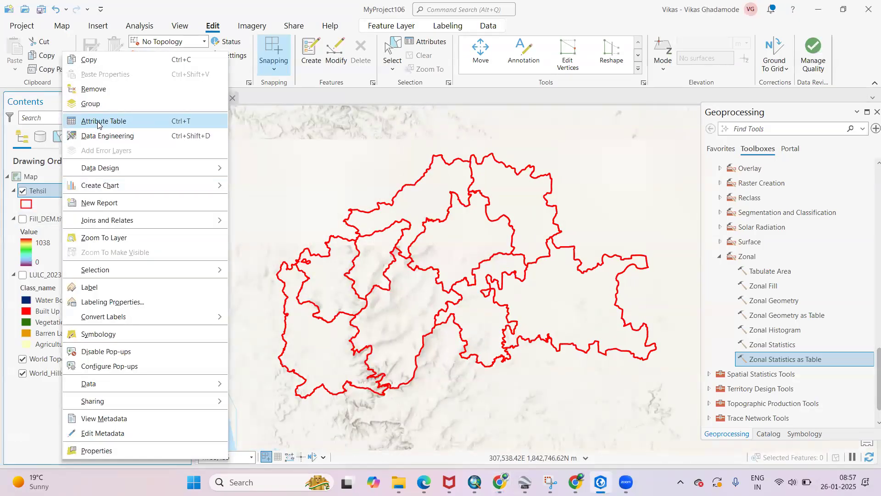
left_click(83, 120)
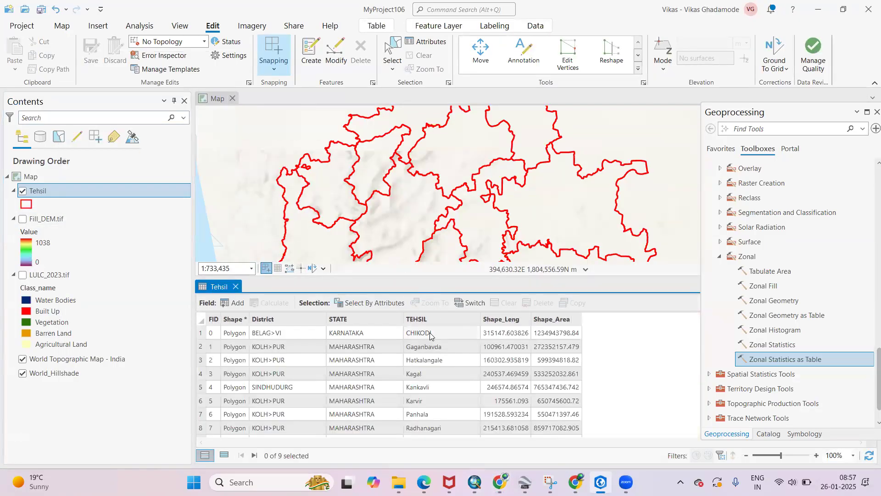
scroll(434, 344, "down", 2)
scroll(431, 360, "up", 2)
scroll(431, 360, "down", 2)
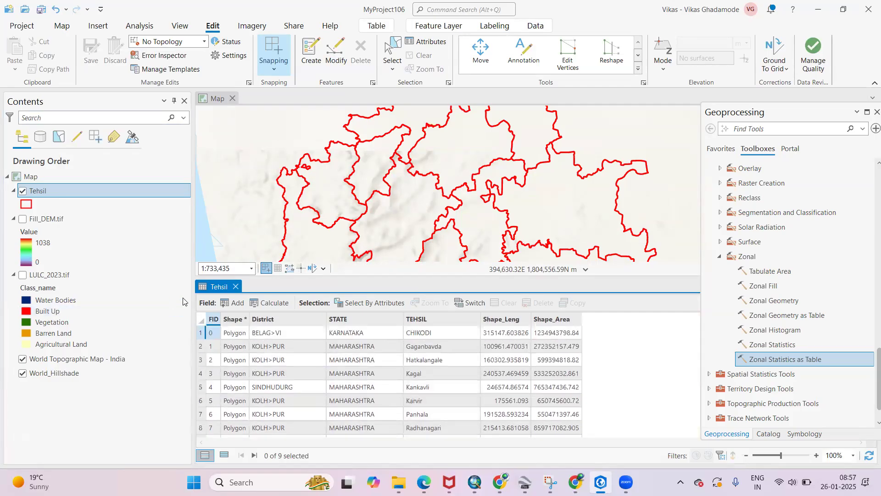
left_click(235, 286)
left_click(23, 218)
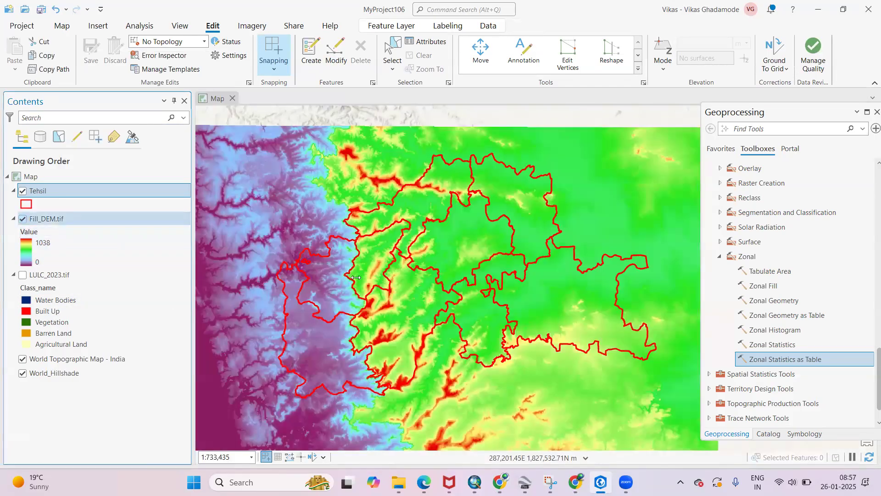
scroll(418, 255, "up", 1)
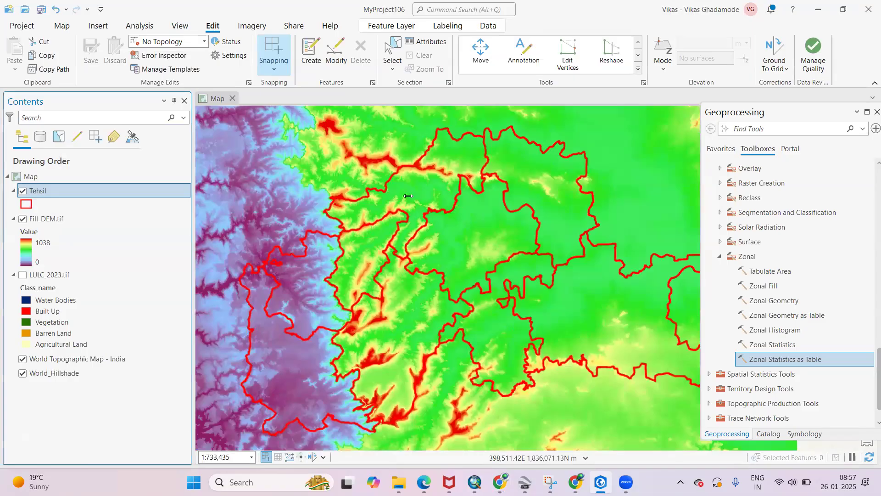
scroll(399, 270, "down", 3)
scroll(428, 272, "up", 2)
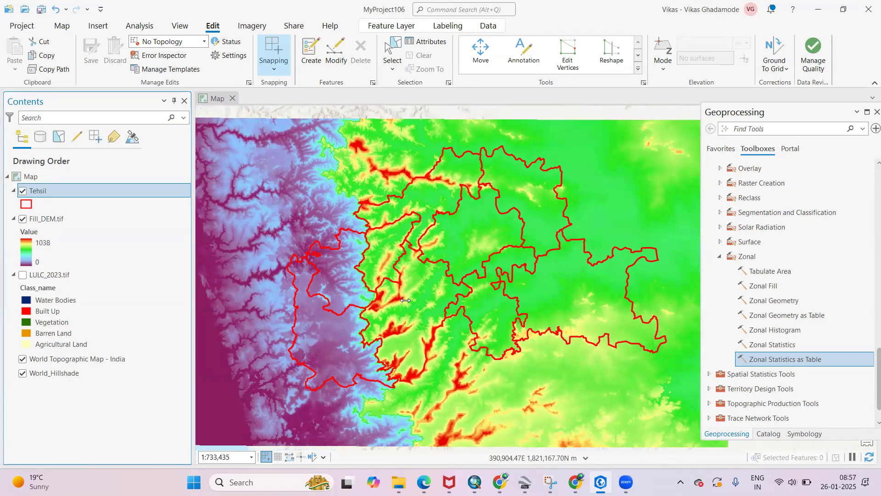
scroll(397, 339, "up", 1)
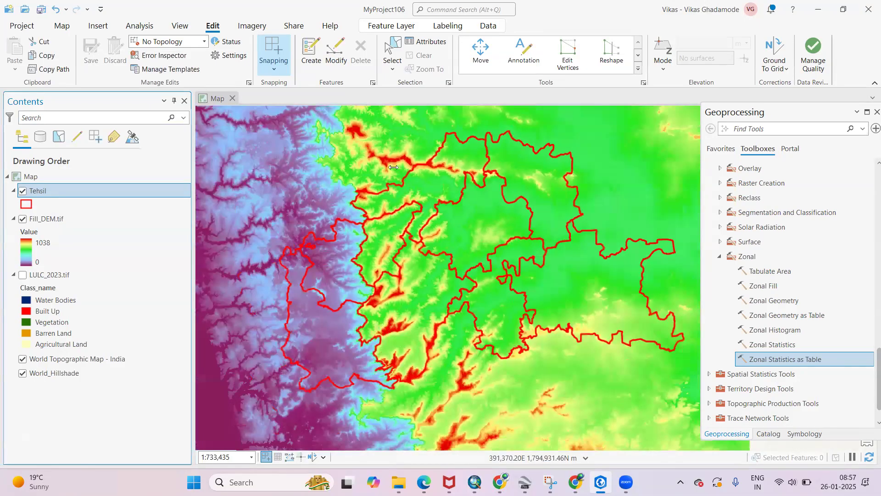
scroll(394, 167, "up", 3)
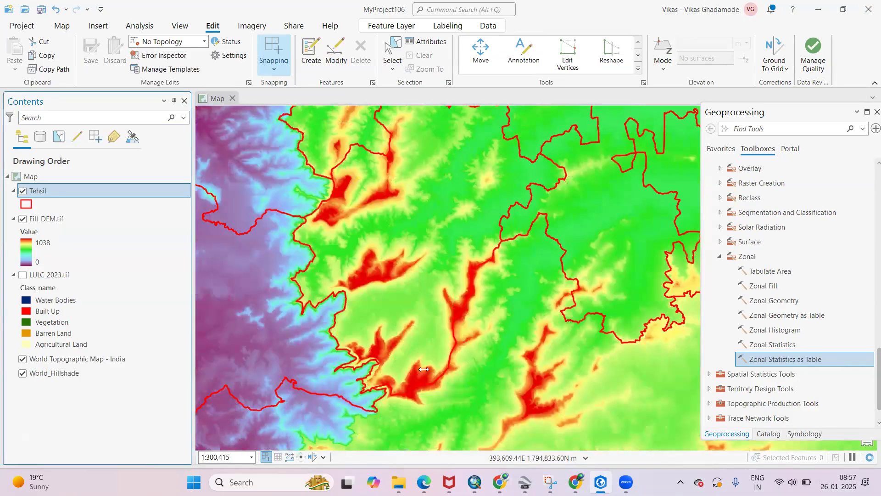
scroll(503, 300, "down", 3)
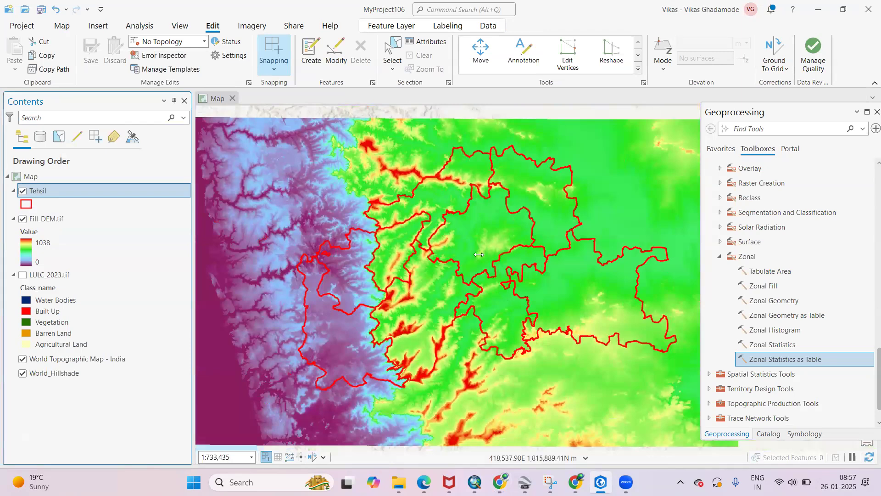
scroll(495, 305, "up", 1)
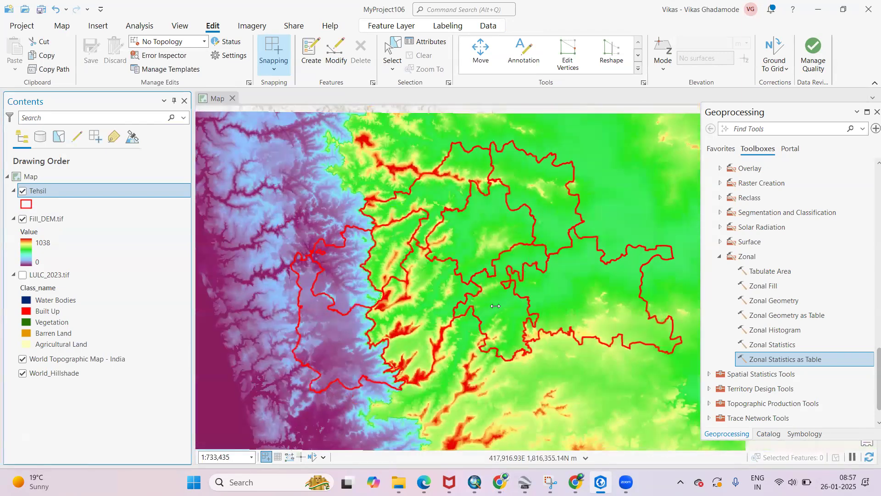
scroll(448, 292, "up", 3)
scroll(526, 256, "down", 1)
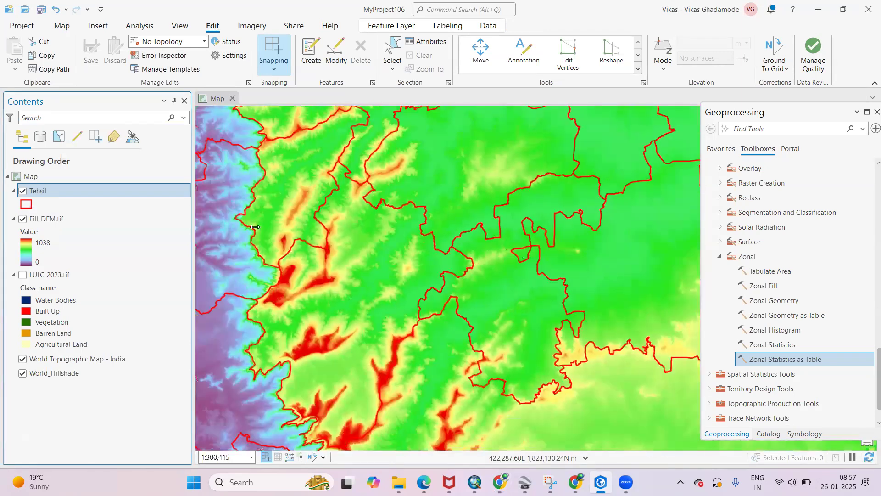
scroll(406, 228, "down", 2)
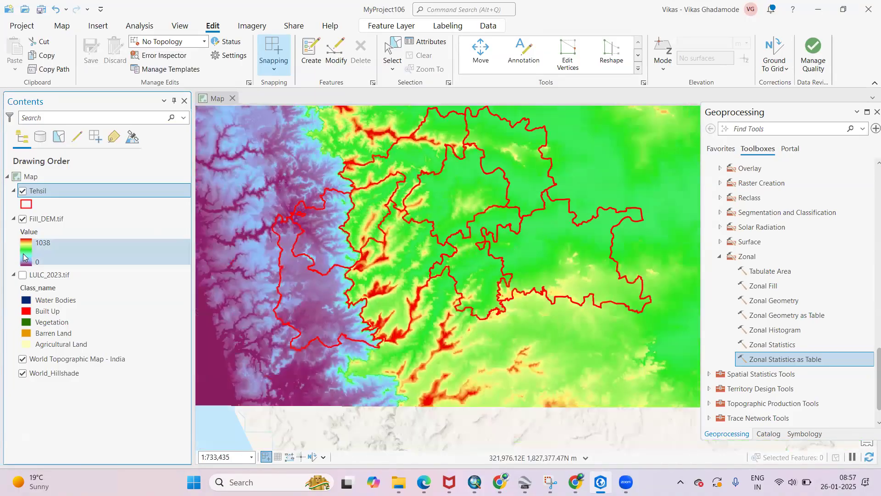
left_click(41, 260)
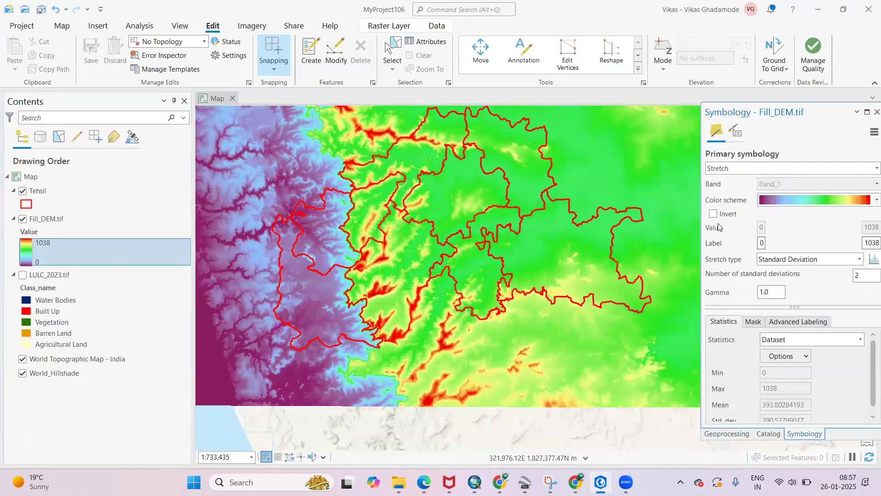
left_click(877, 199)
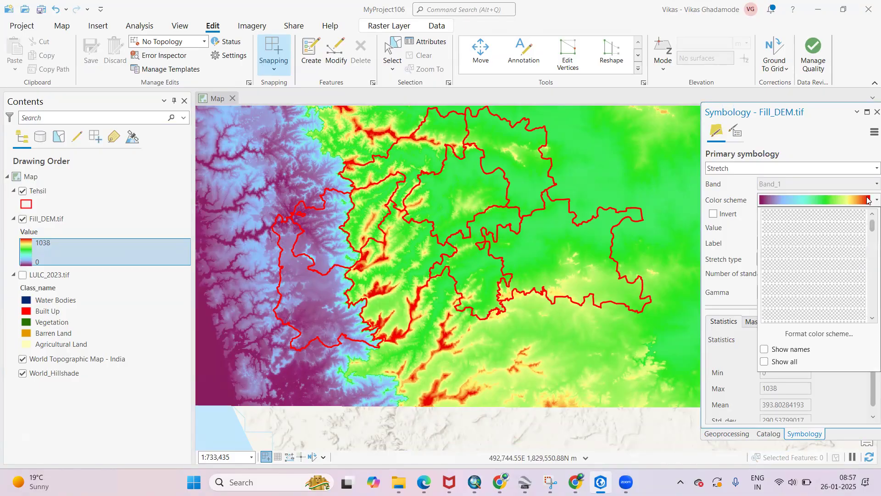
left_click(816, 229)
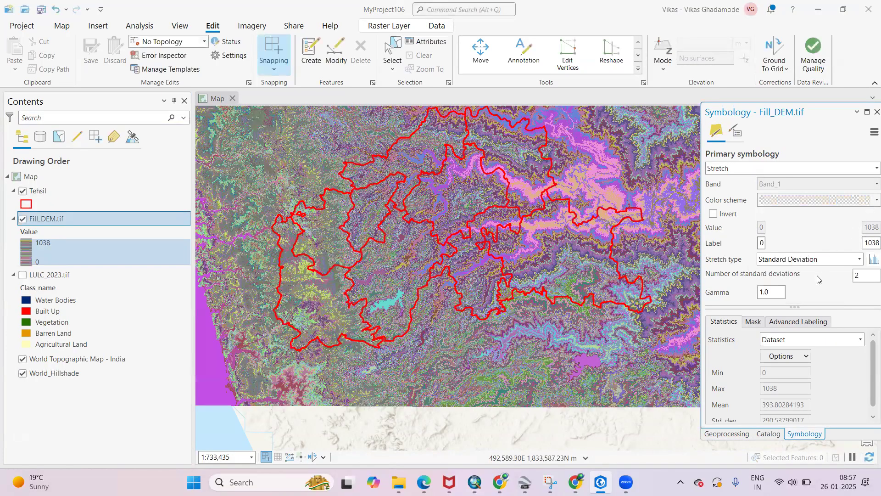
left_click(815, 200)
left_click(809, 212)
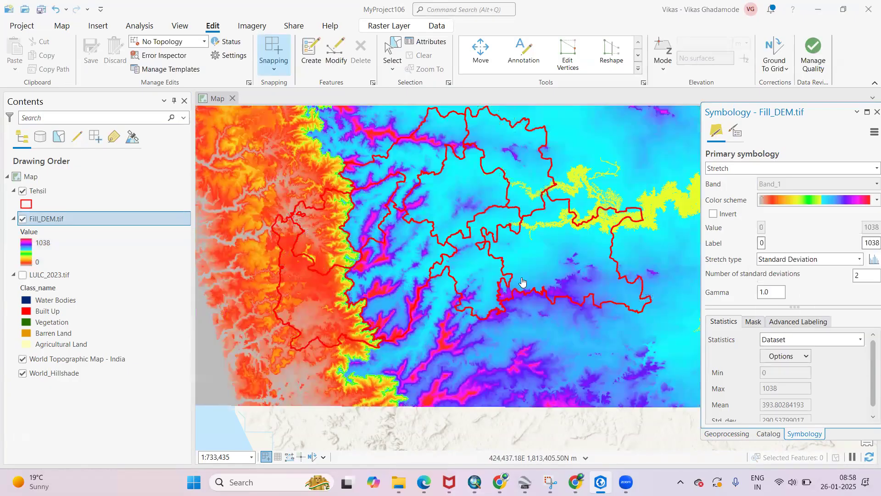
left_click(868, 202)
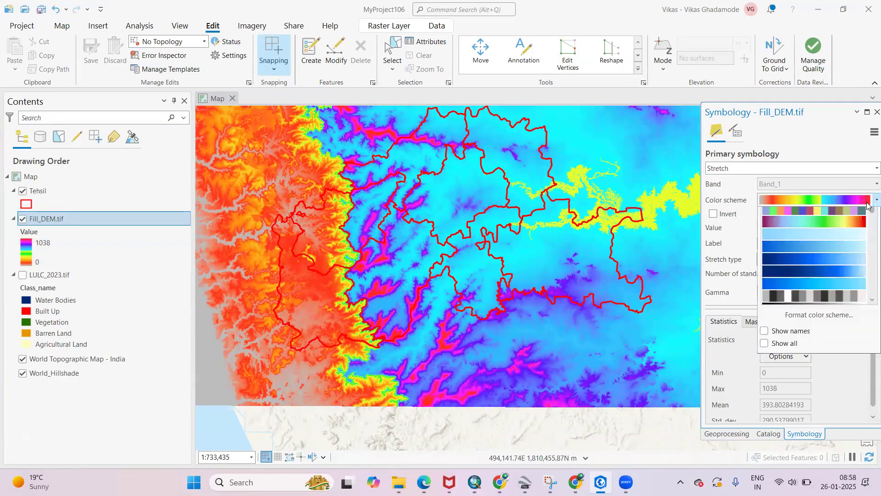
left_click(802, 243)
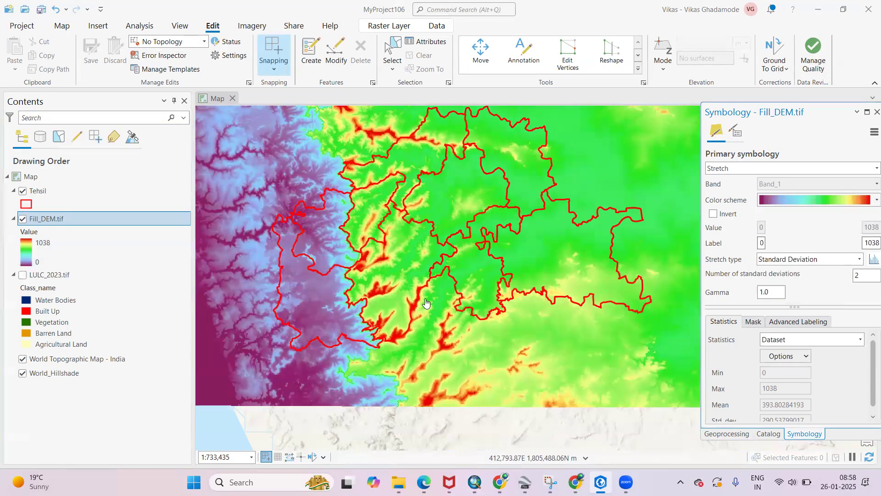
scroll(433, 294, "down", 2)
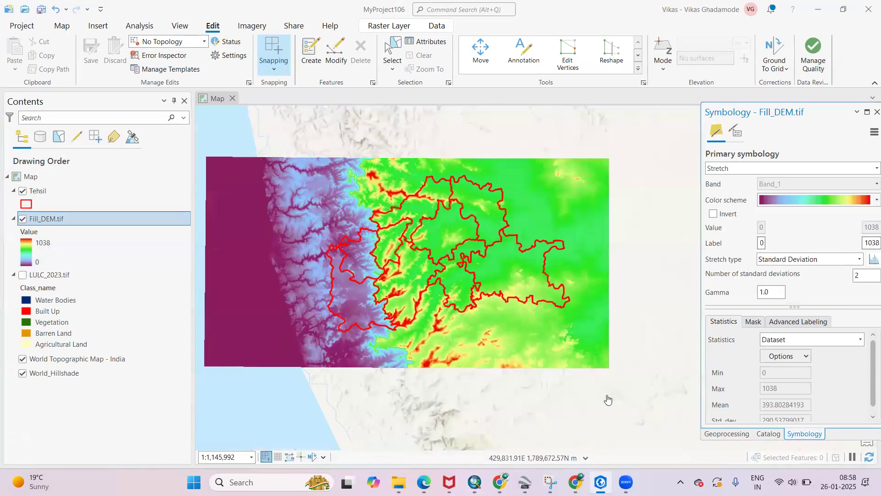
left_click(725, 434)
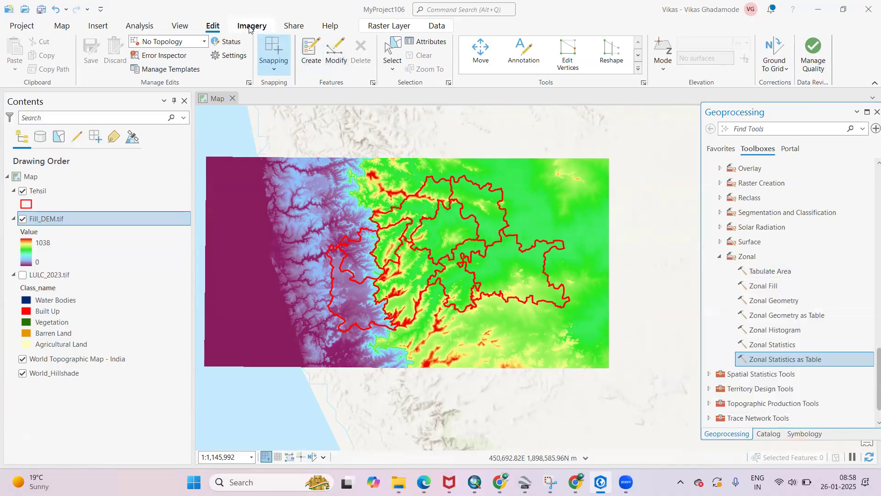
- Expand Spatial Analyst > Zonal, launch Zonal Statistics as Table, and select the Tehsil layer
left_click(178, 27)
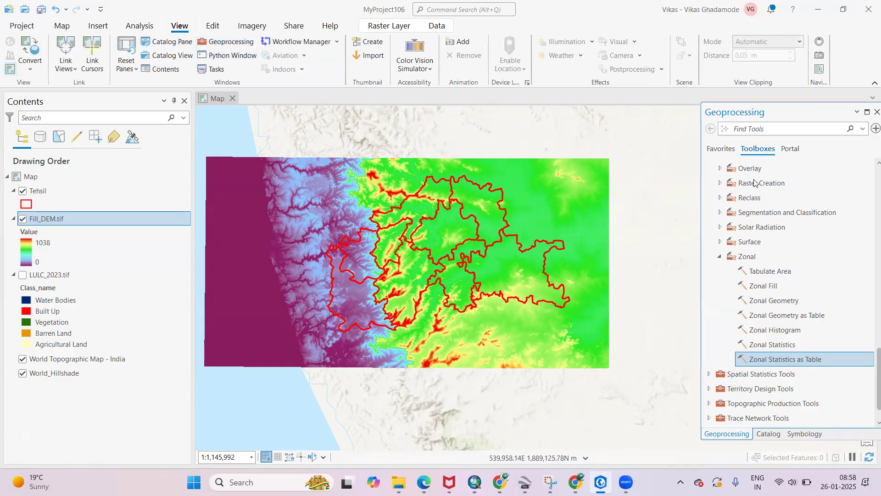
left_click(720, 257)
scroll(745, 266, "up", 3)
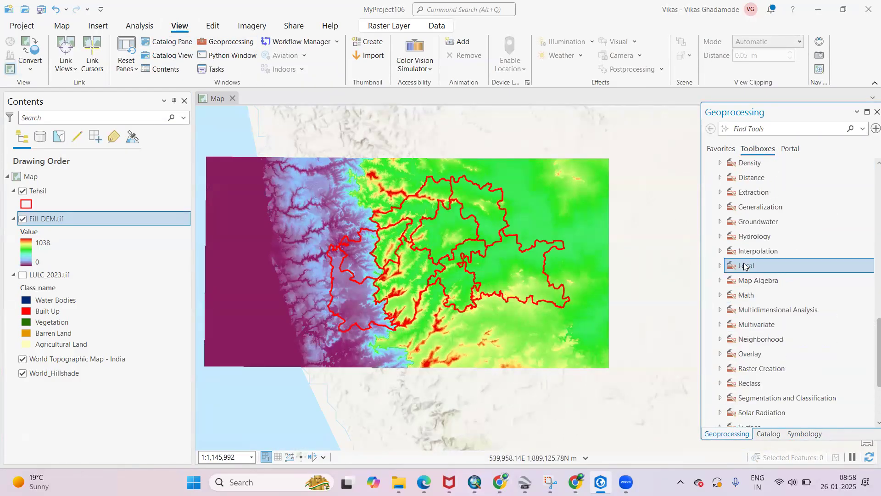
scroll(745, 266, "up", 2)
scroll(772, 220, "down", 1)
scroll(772, 238, "down", 3)
left_click(719, 331)
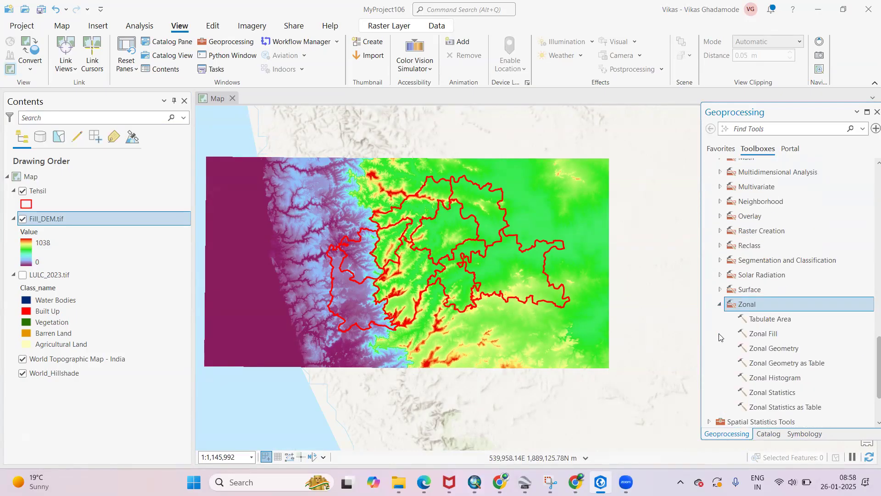
scroll(734, 321, "down", 2)
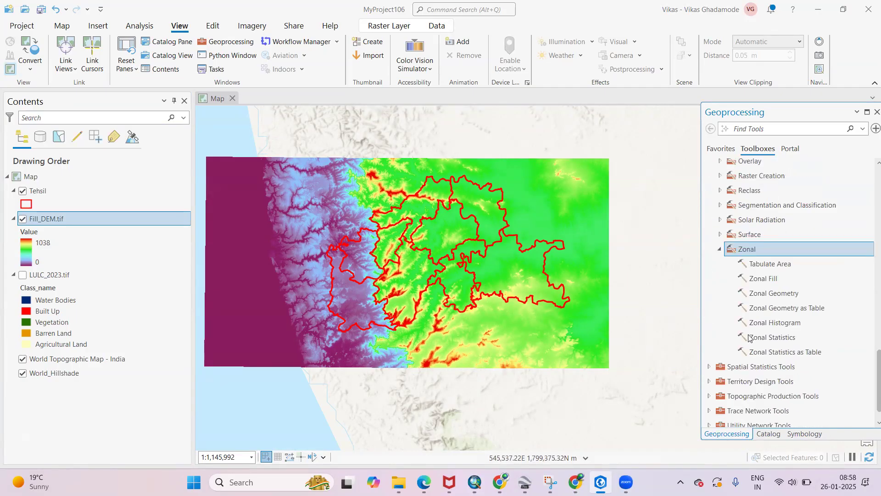
left_click(791, 356)
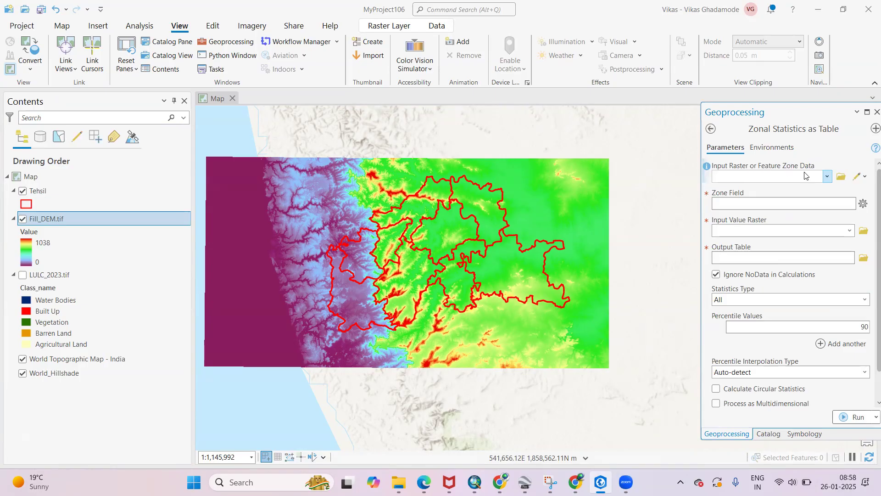
left_click(46, 193)
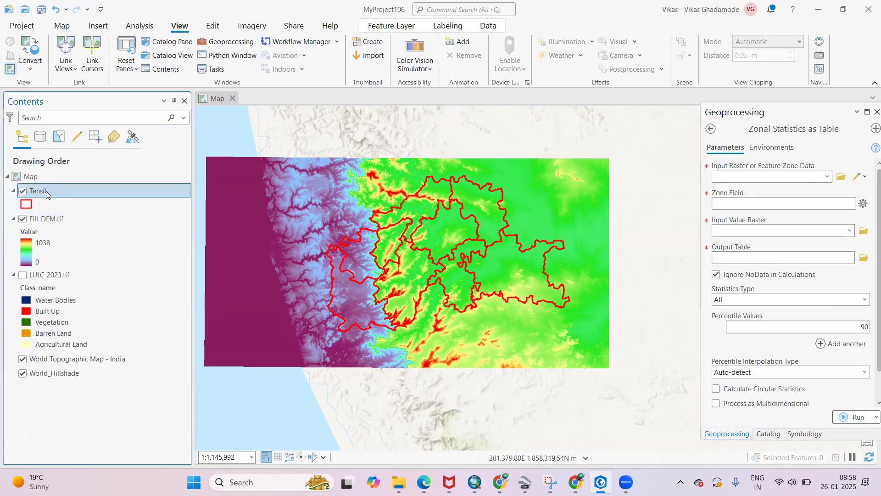
- Review the Tehsil attribute table, then set Tehsil as the tool's zone data
right_click(46, 192)
left_click(76, 122)
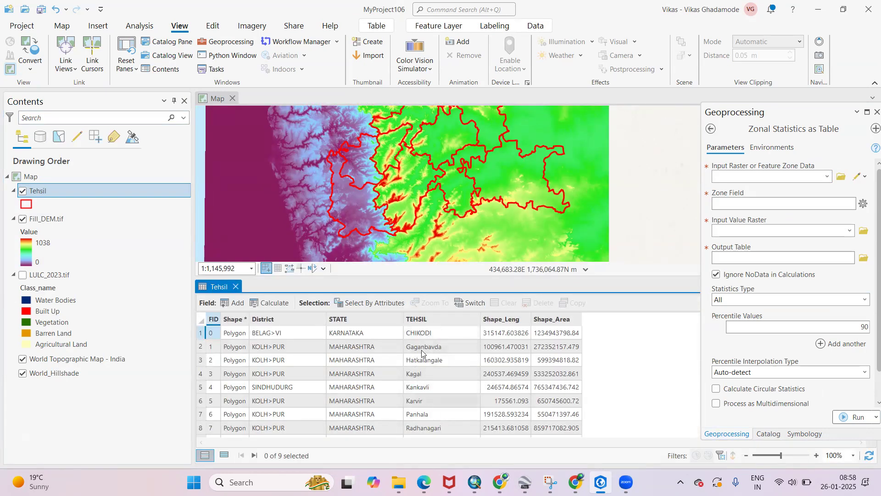
left_click(235, 287)
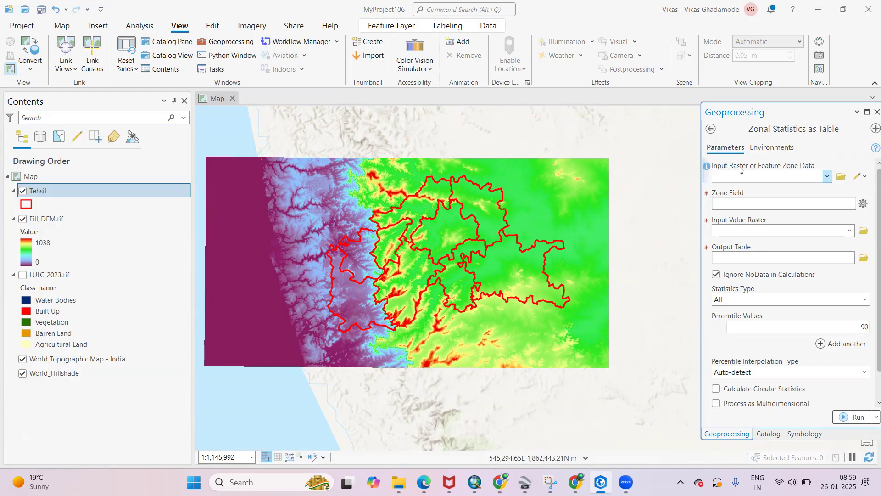
left_click(826, 177)
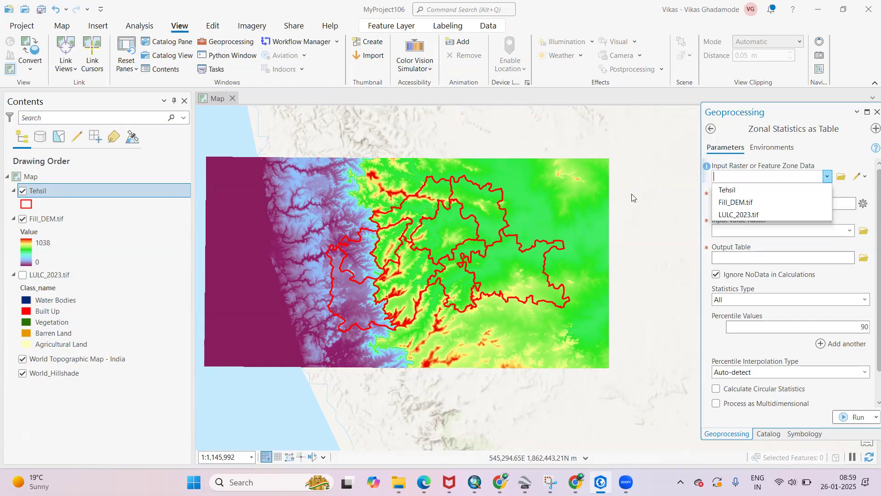
left_click(728, 192)
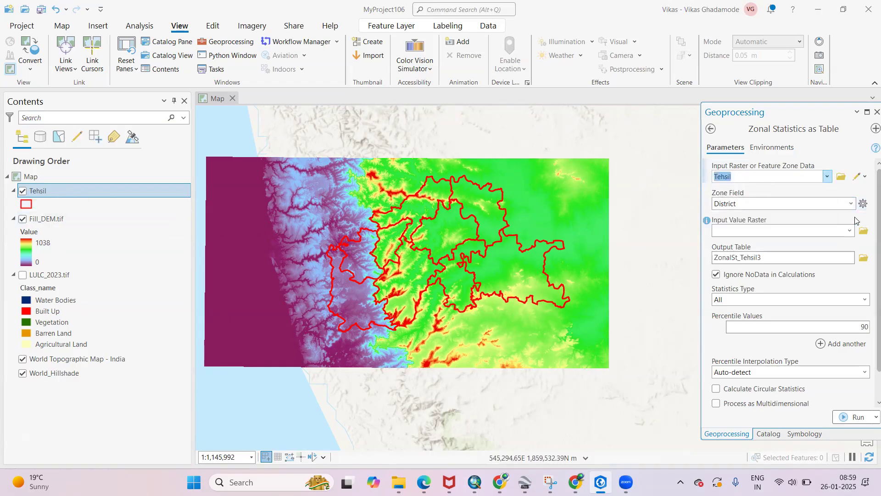
- Set the zone field to TEHSIL and recheck the Tehsil attribute table
left_click(851, 204)
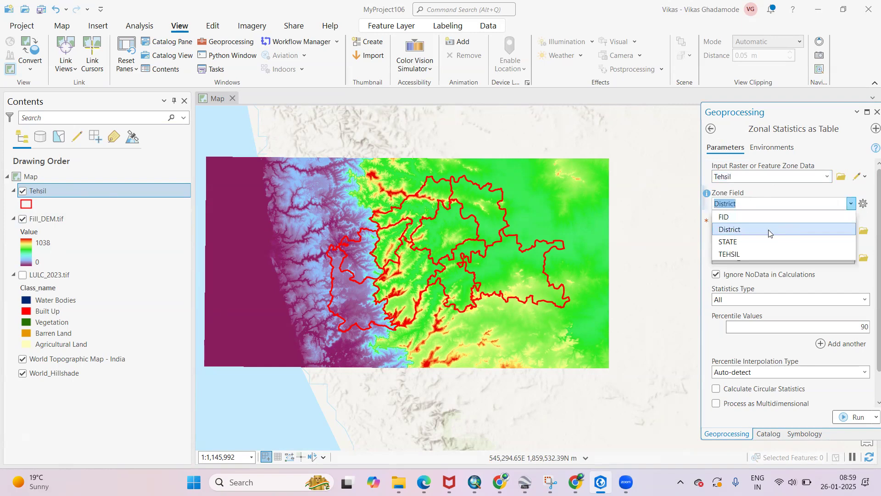
left_click(744, 254)
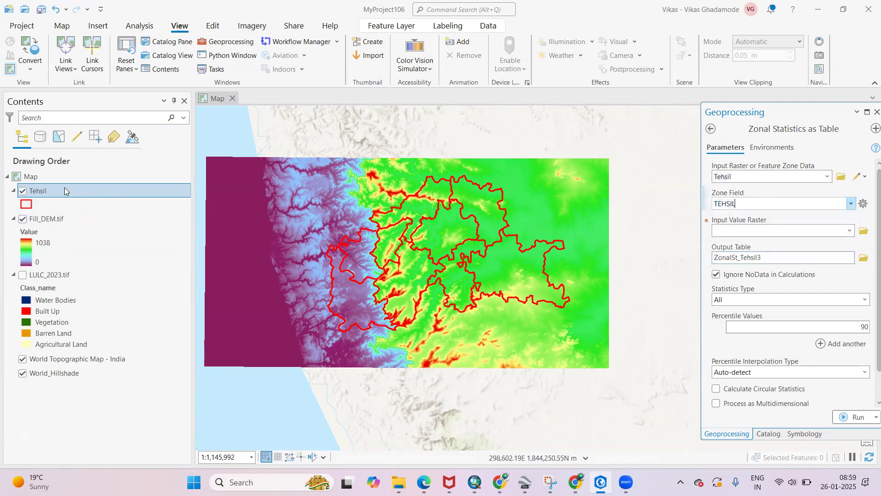
scroll(413, 253, "up", 2)
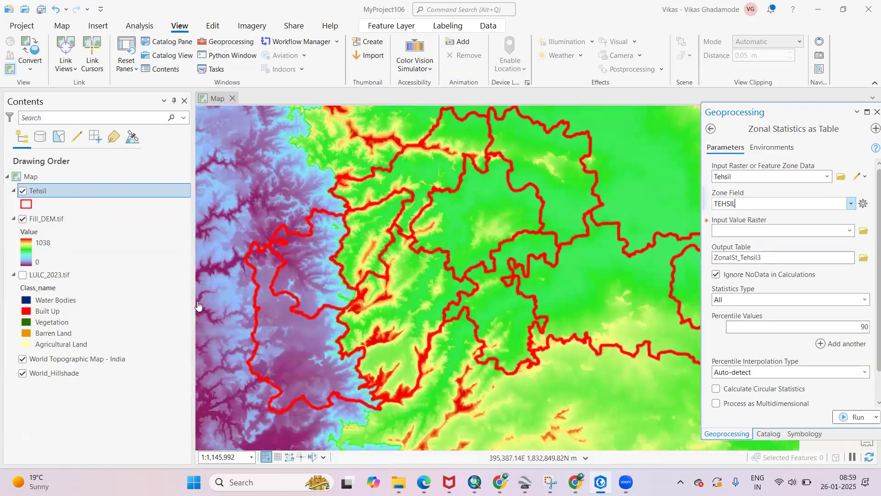
right_click(79, 194)
left_click(136, 126)
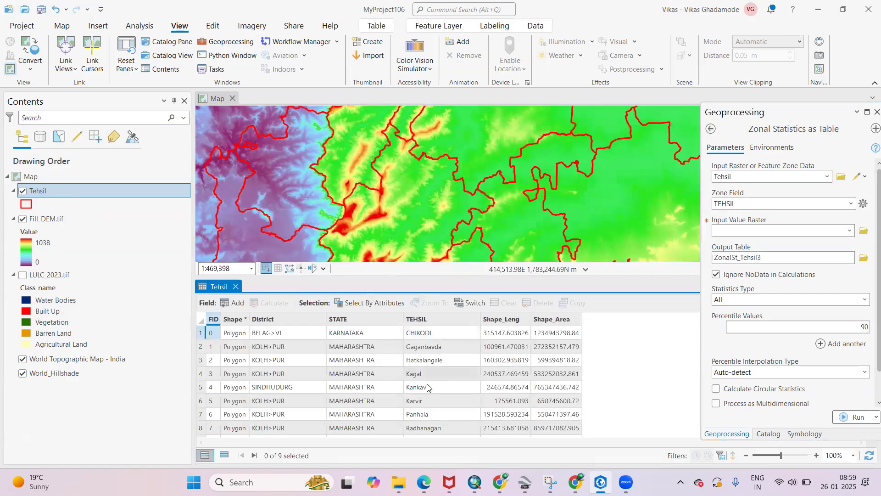
left_click(235, 287)
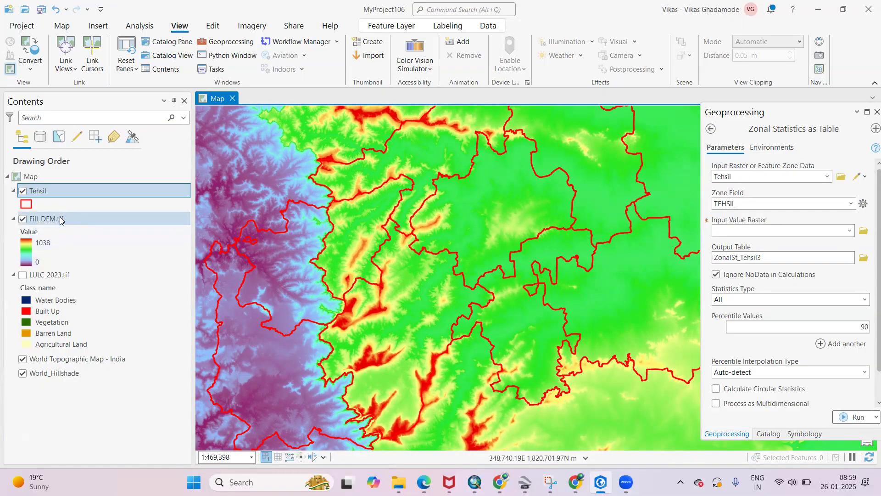
- Choose Fill_DEM.tif as the value raster and confirm the ZonalSt_Tehsil3 output path
left_click(46, 219)
left_click(850, 230)
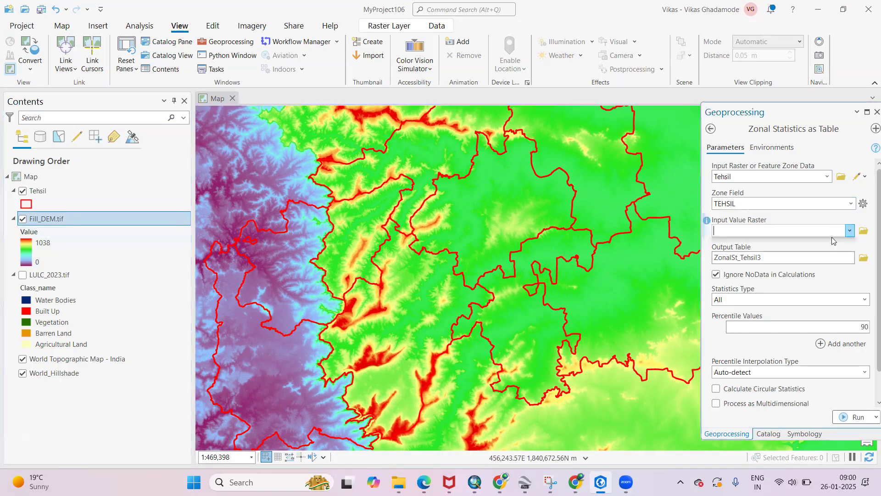
left_click(771, 244)
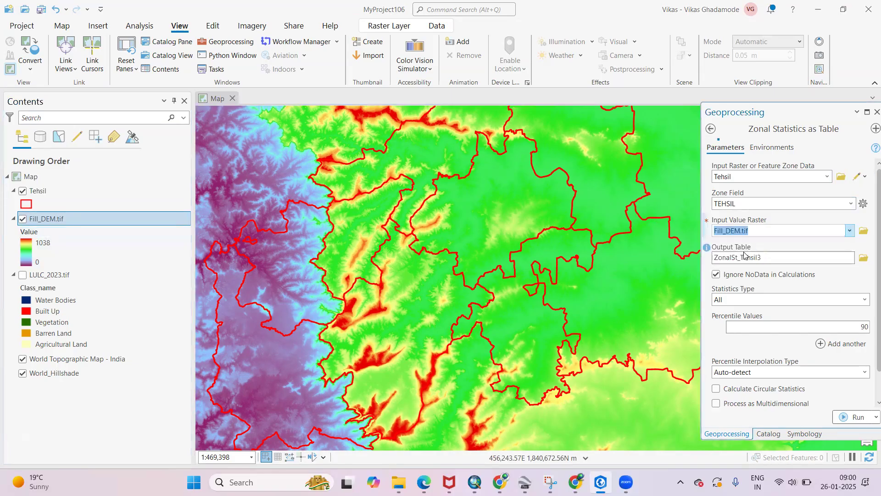
left_click(792, 259)
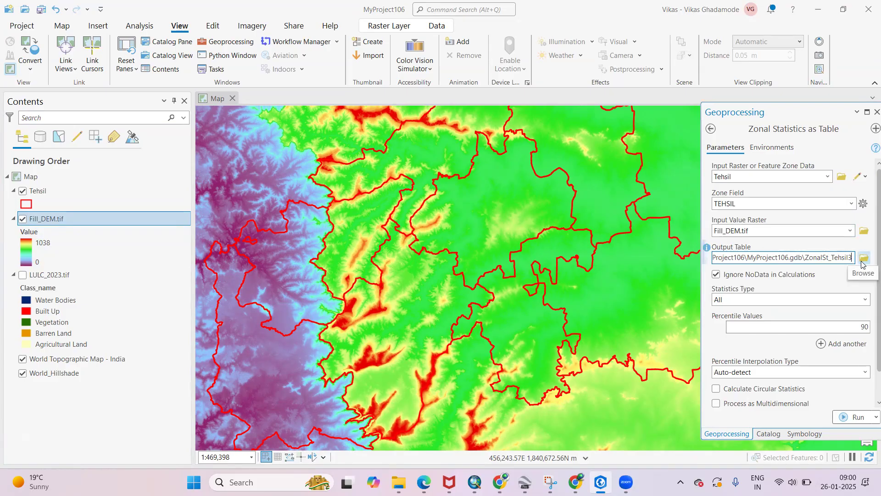
- Keep Statistics Type All and run the zonal statistics calculation
left_click(866, 299)
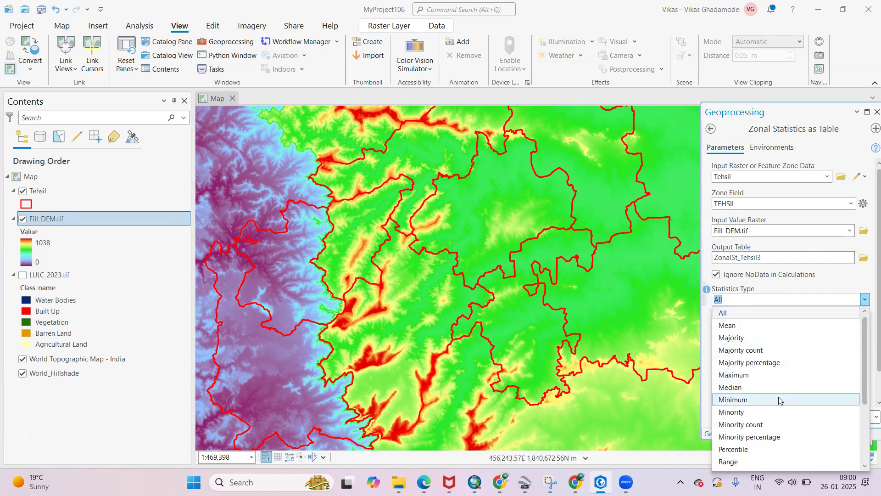
scroll(780, 449, "down", 3)
scroll(777, 448, "up", 3)
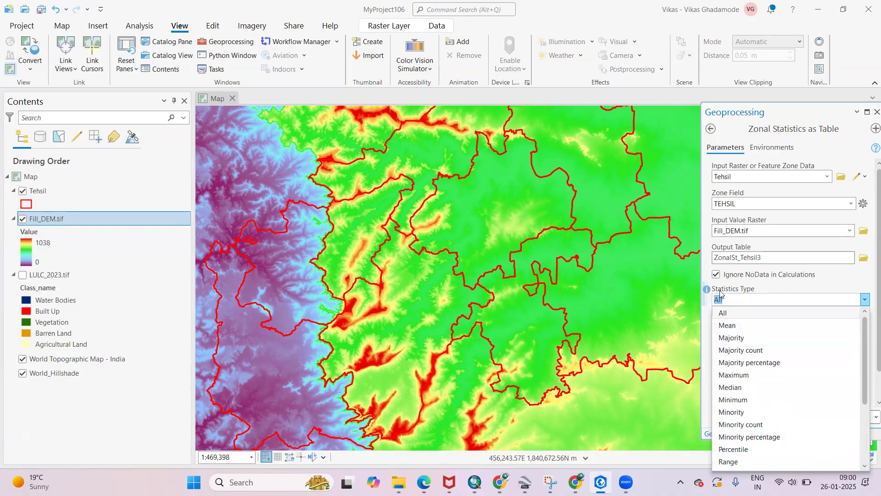
left_click(802, 290)
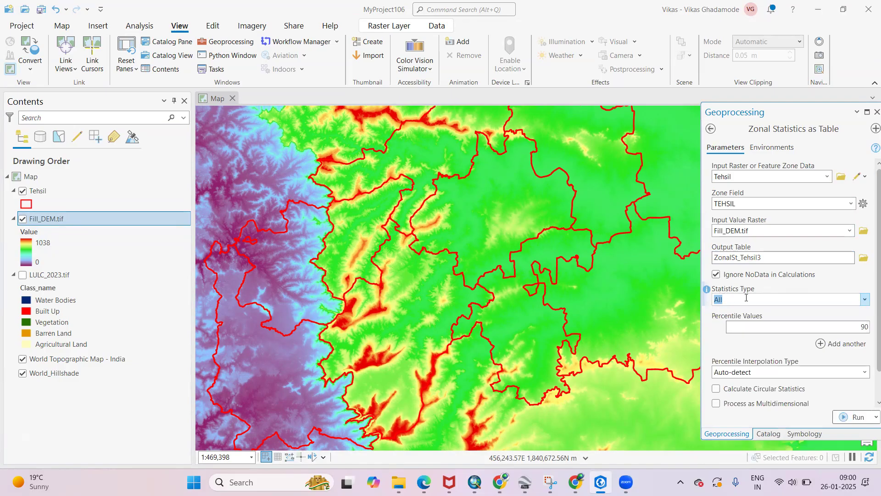
scroll(854, 352, "down", 1)
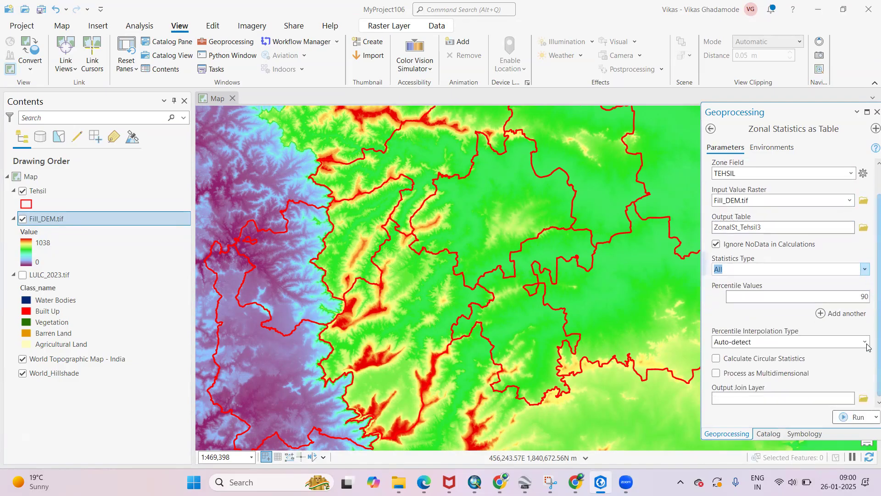
left_click(852, 422)
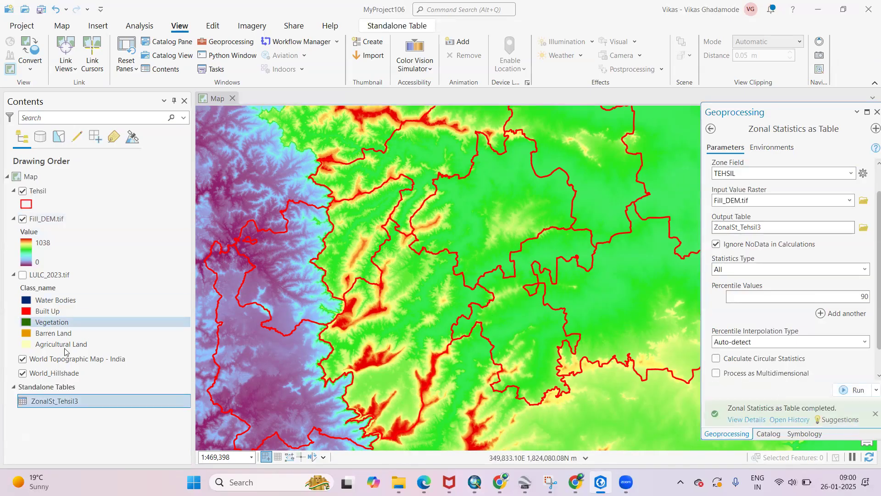
- Open the ZonalSt_Tehsil3 table and inspect the Radhanagari tehsil's elevation statistics
right_click(66, 402)
left_click(90, 100)
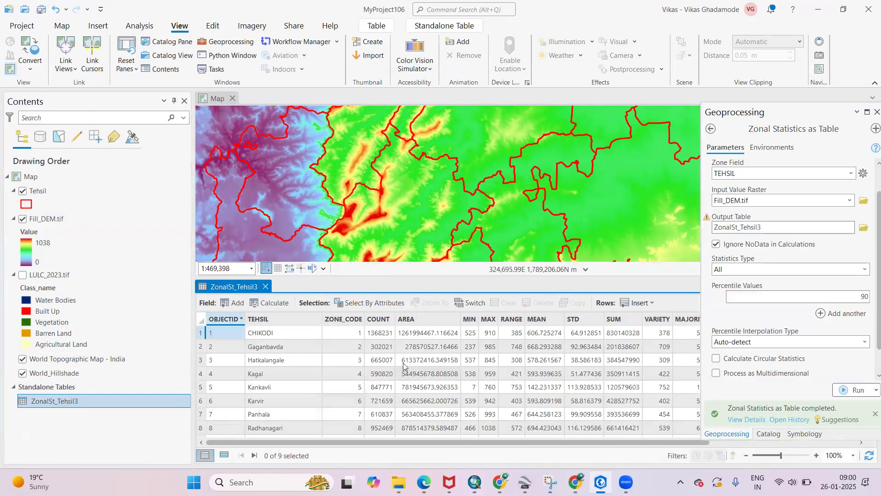
scroll(385, 211, "down", 2)
left_click(384, 213)
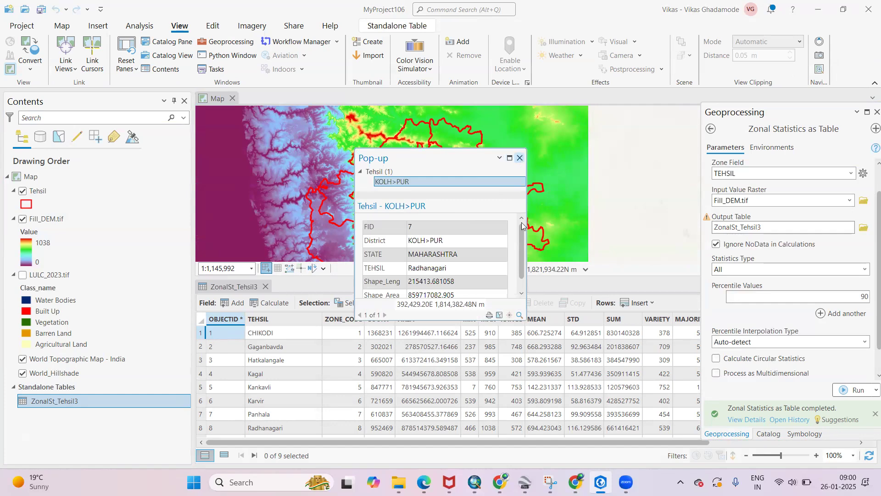
scroll(489, 257, "down", 1)
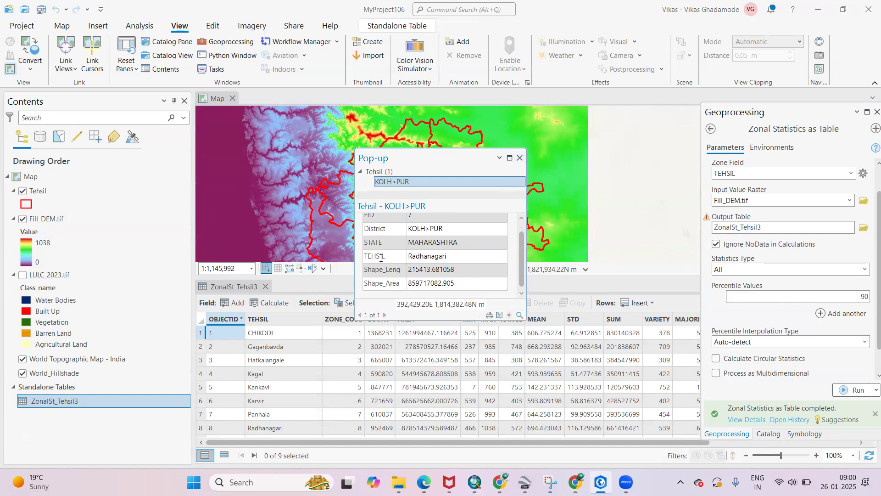
left_click(520, 157)
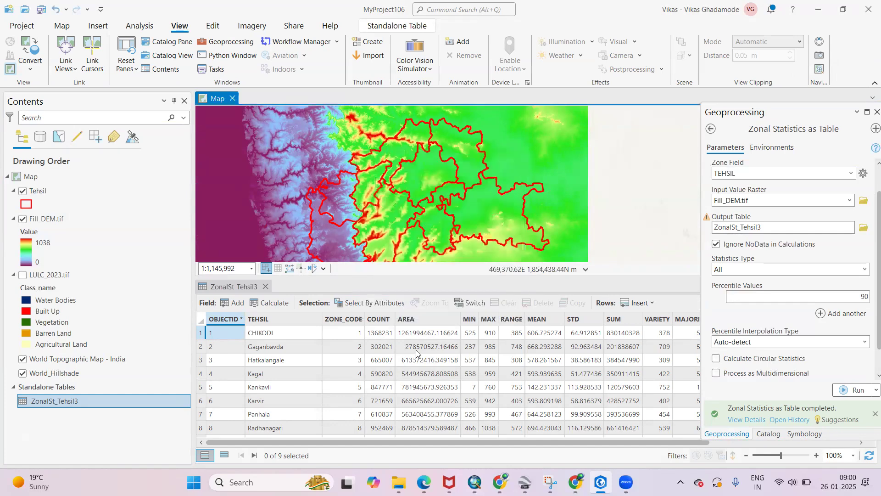
scroll(266, 404, "down", 1)
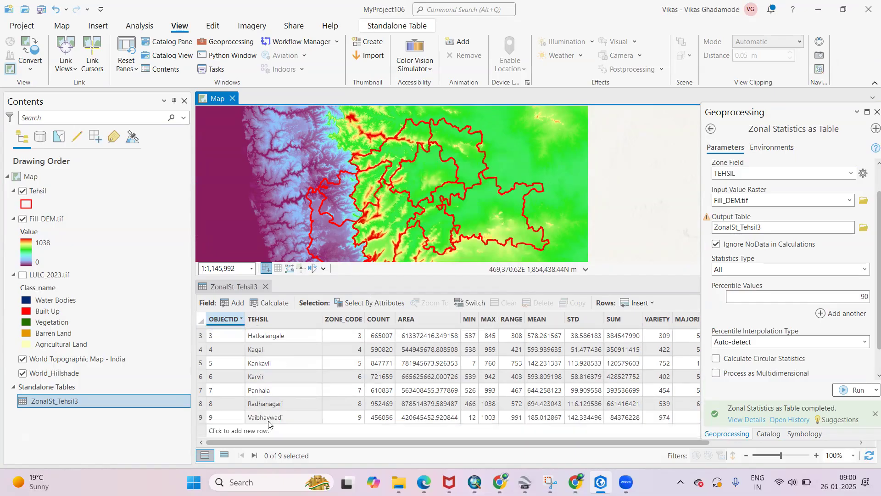
left_click(201, 408)
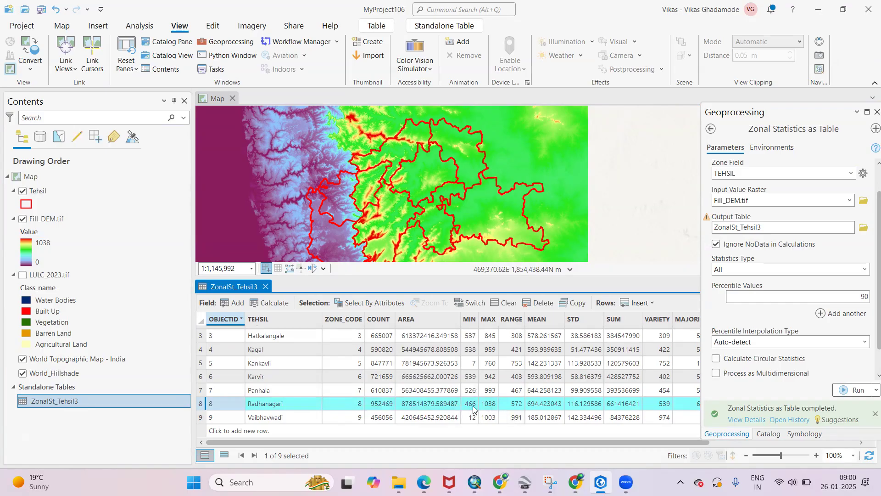
scroll(393, 247, "up", 2)
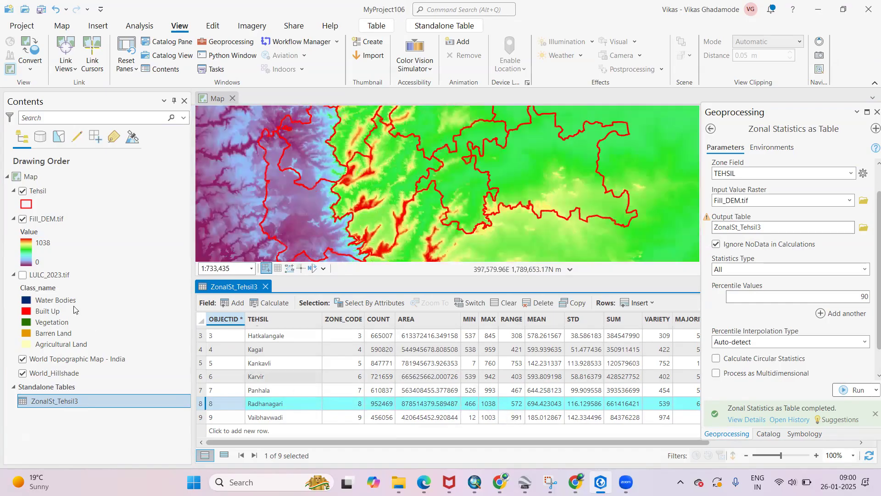
- Select Radhanagari in the Tehsil table and compare its results: min 466, max 1038, mean 694.42
right_click(40, 192)
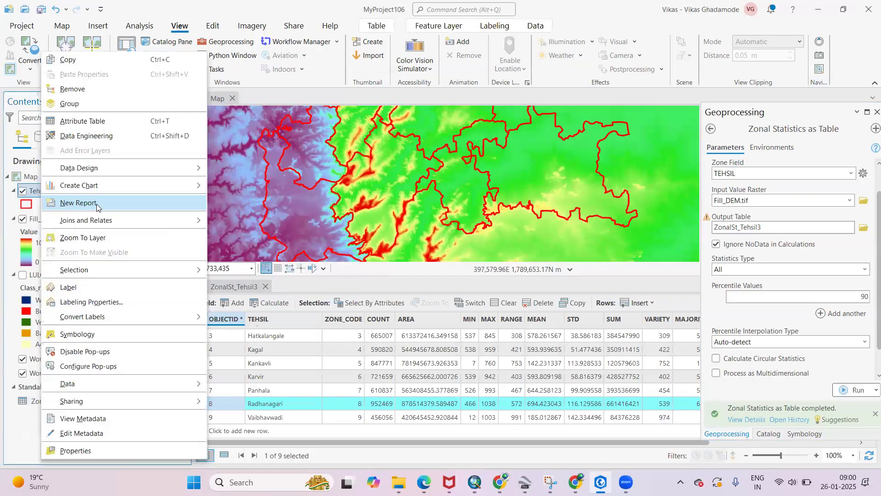
left_click(98, 122)
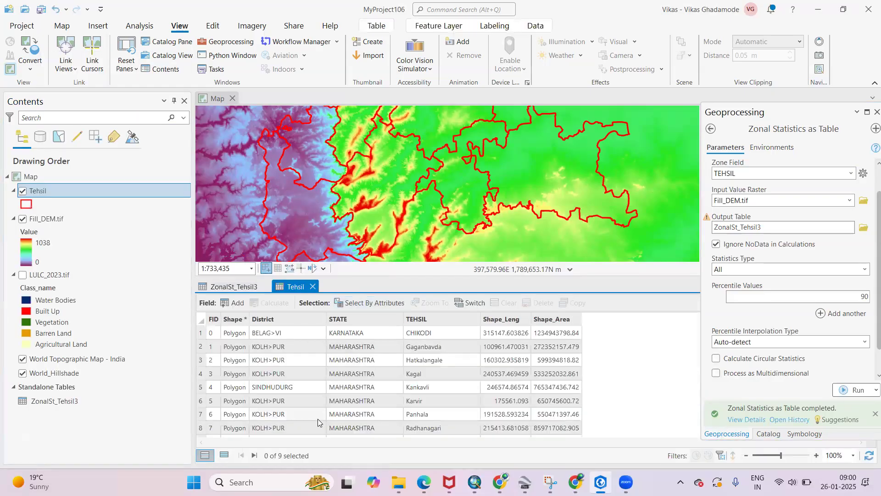
scroll(313, 420, "down", 2)
scroll(299, 425, "up", 2)
scroll(299, 425, "down", 2)
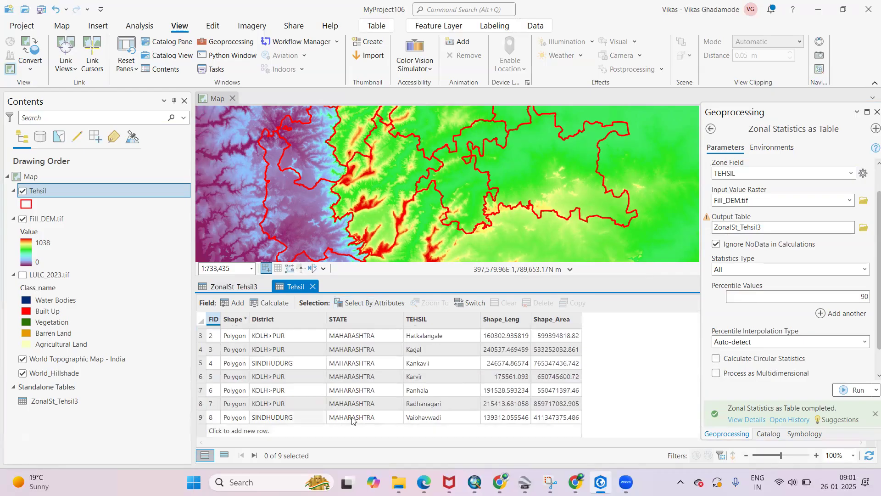
left_click(312, 408)
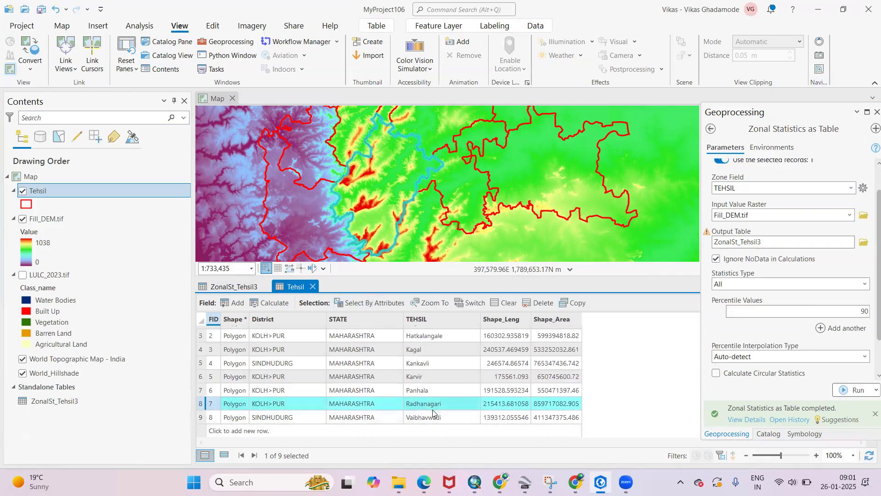
left_click(234, 287)
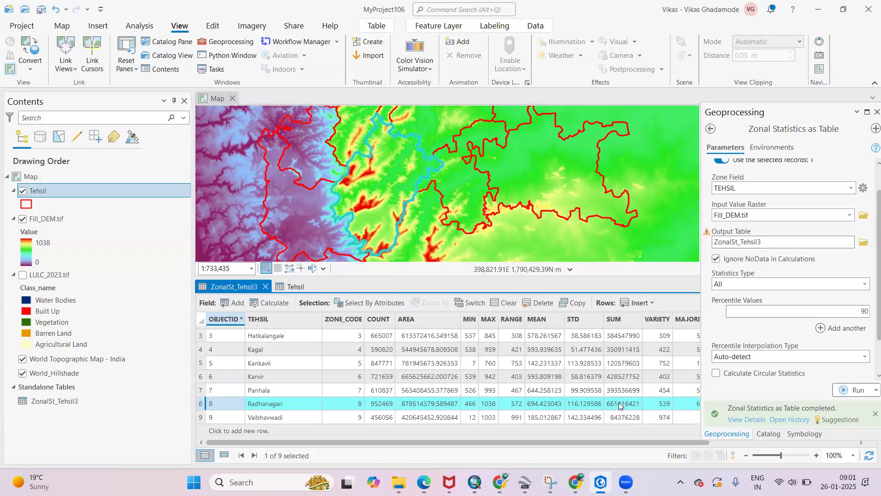
left_click_drag(564, 444, 447, 436)
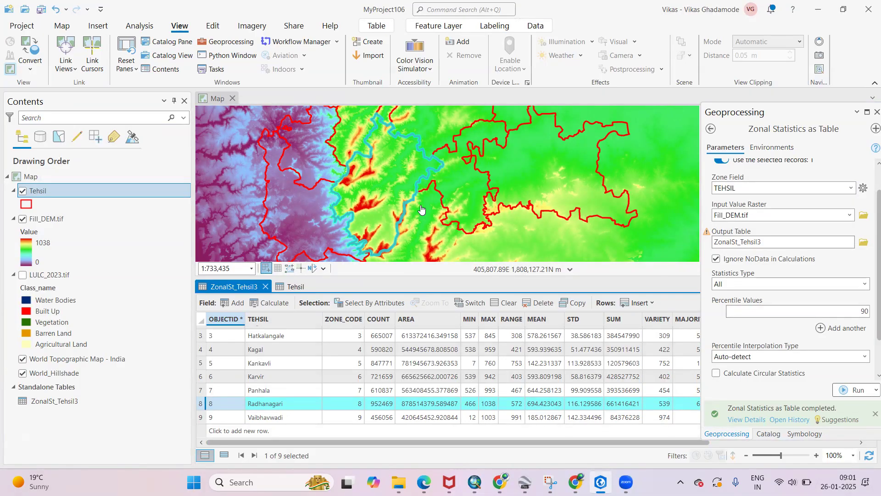
scroll(385, 203, "down", 1)
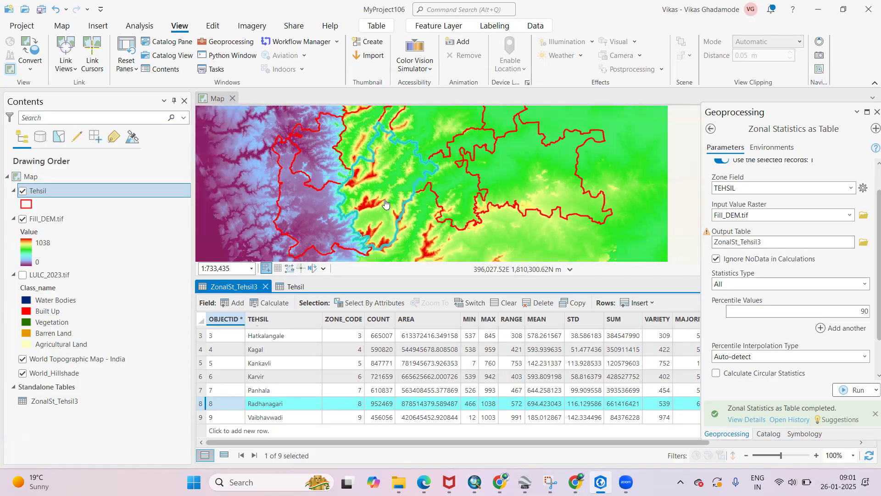
scroll(386, 203, "up", 2)
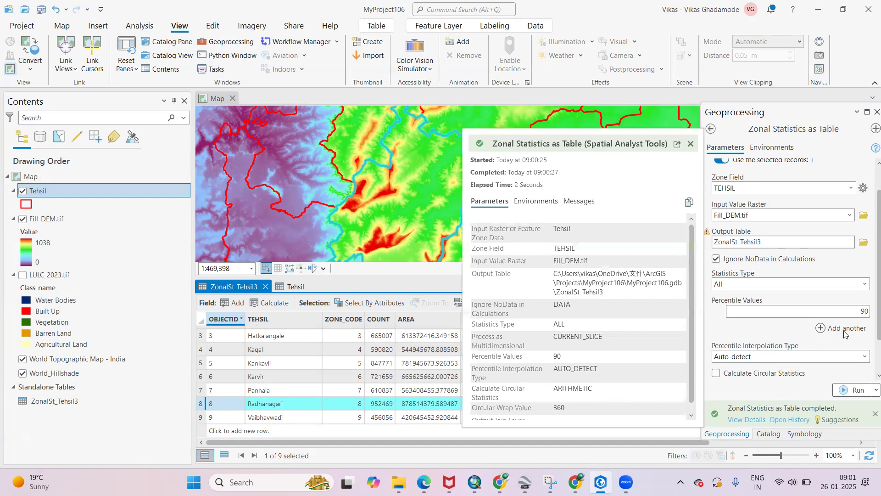
scroll(337, 198, "down", 6)
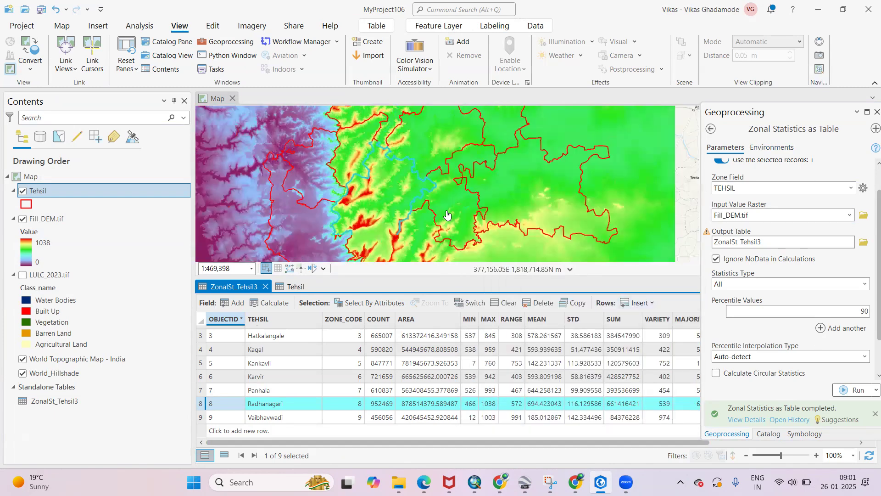
scroll(409, 195, "up", 2)
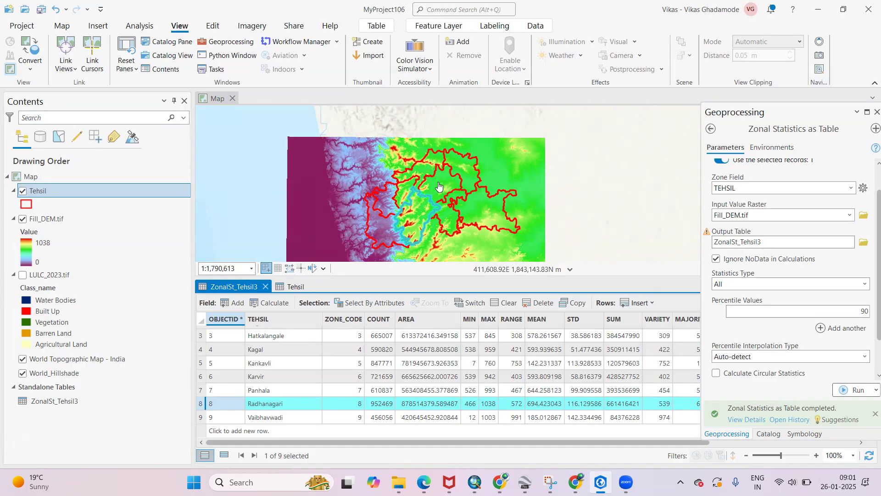
scroll(440, 185, "up", 1)
scroll(439, 186, "up", 2)
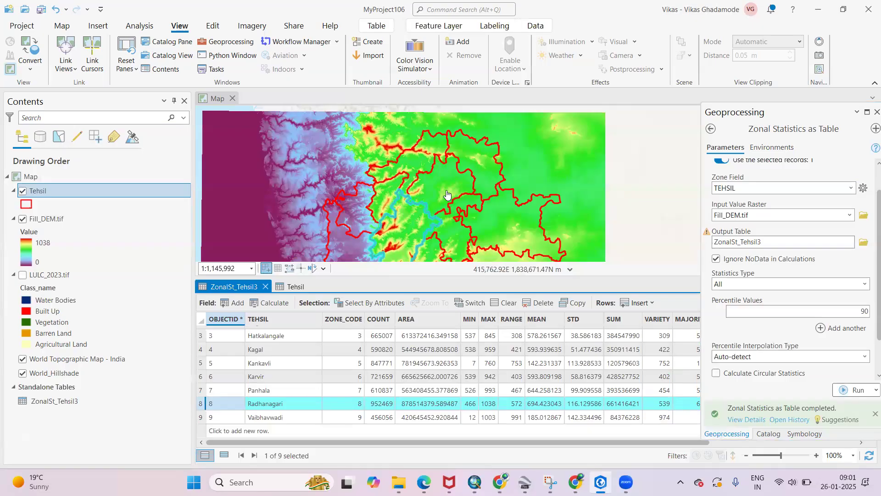
left_click(460, 219)
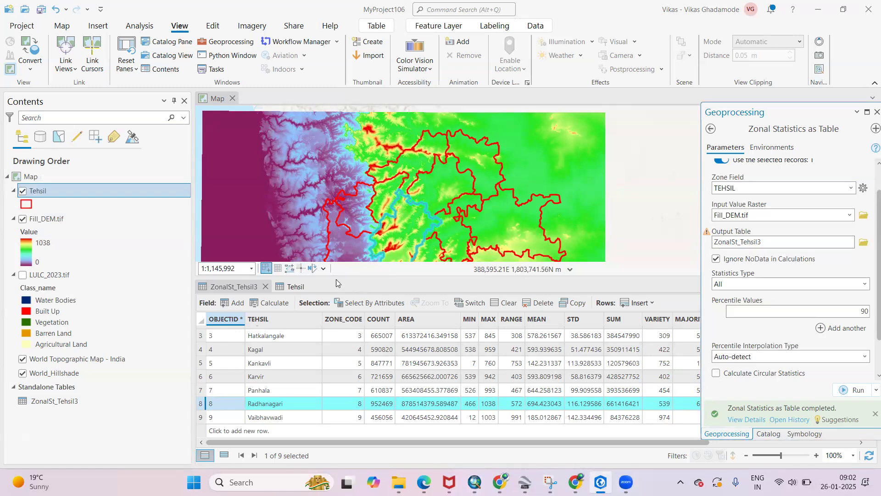
- Clear the Radhanagari selection, hide Tehsil and Fill_DEM.tif, and show LULC_2023.tif
left_click(289, 287)
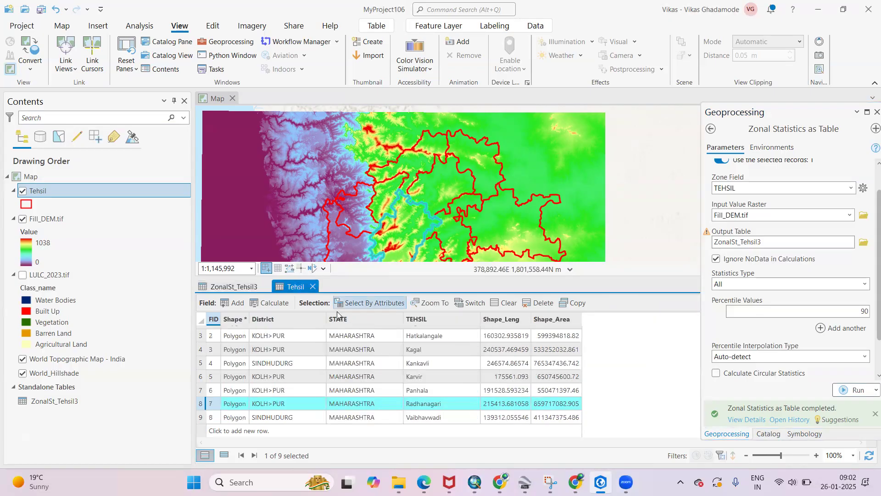
left_click(500, 305)
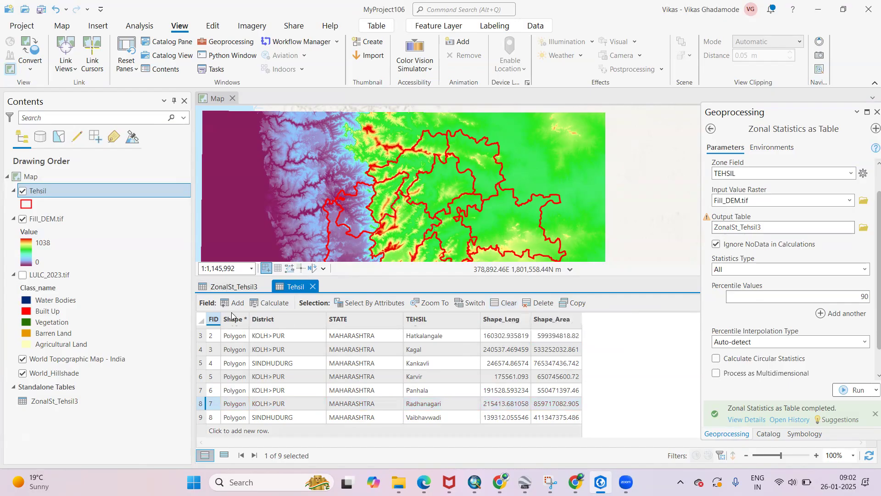
left_click_drag(235, 289, 255, 310)
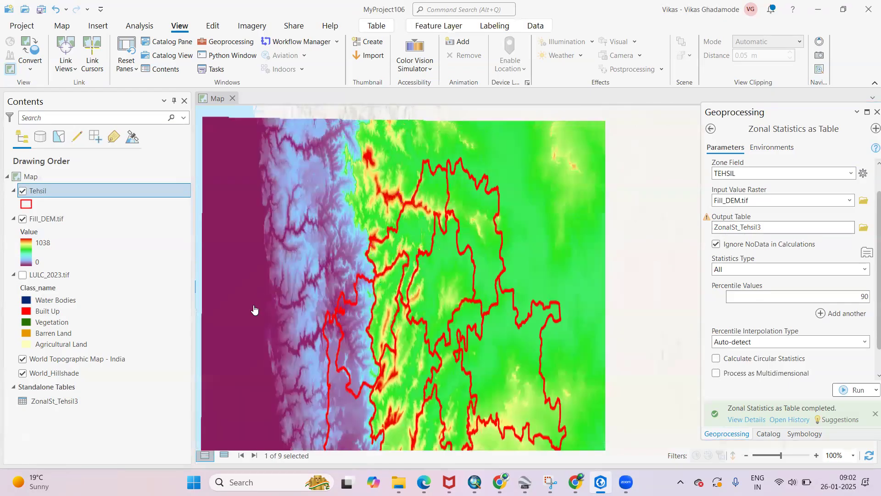
left_click(23, 190)
left_click(23, 218)
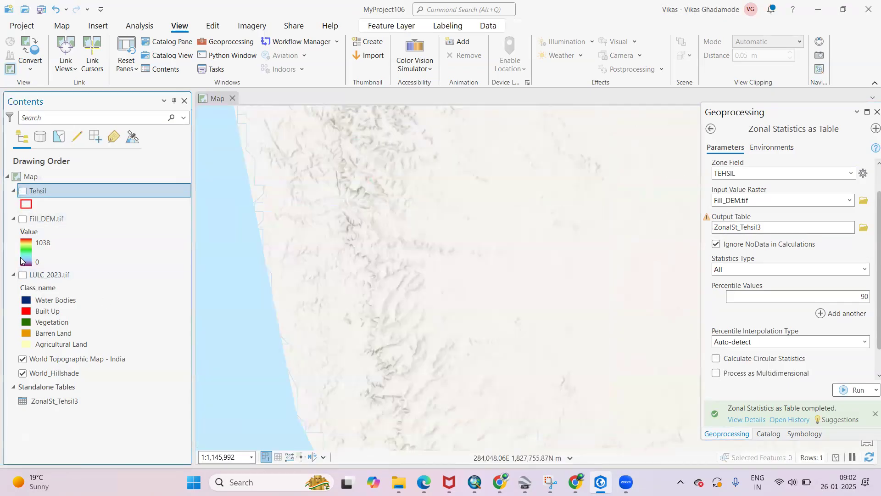
left_click(23, 274)
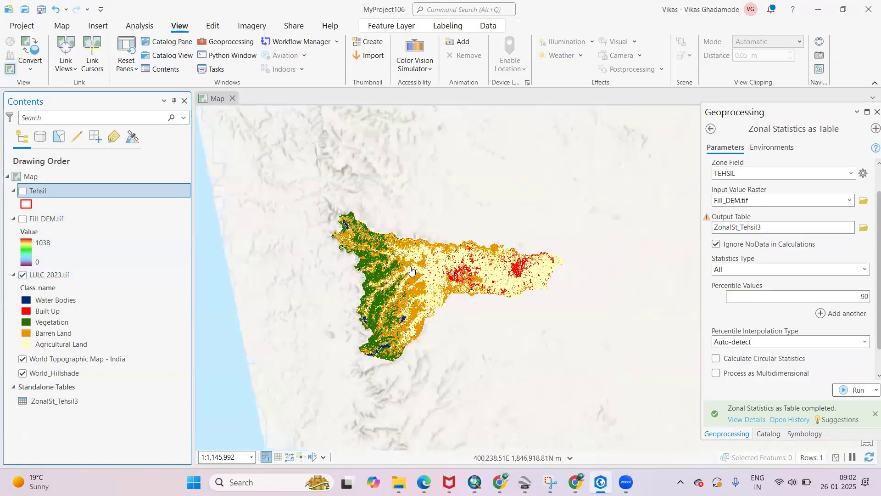
- Review the five land-cover classes in the LULC_2023.tif attribute table
scroll(417, 274, "up", 2)
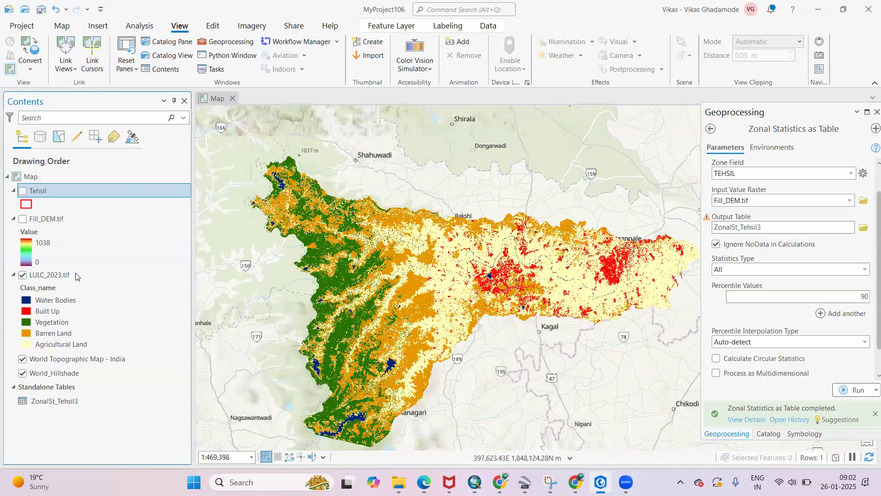
right_click(76, 275)
left_click(123, 54)
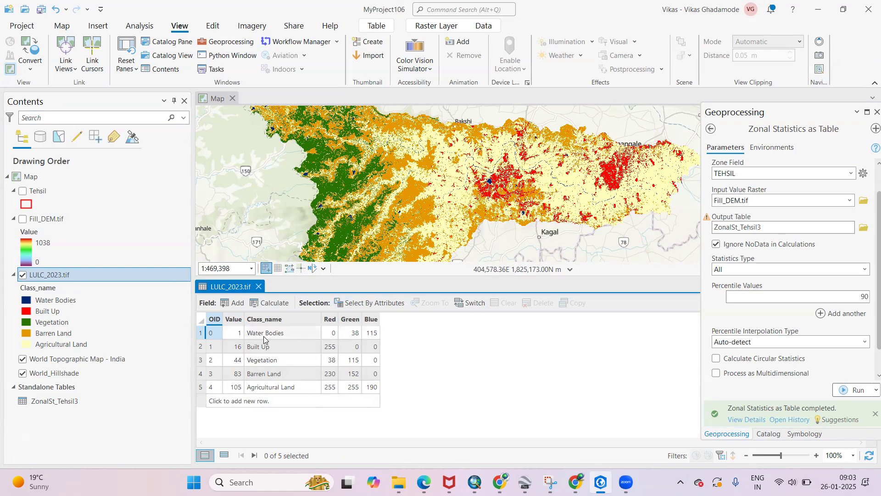
left_click(259, 287)
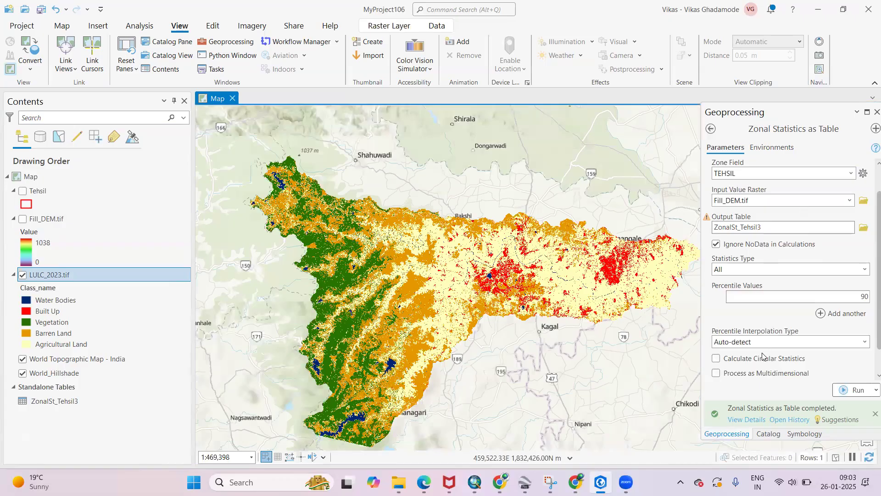
left_click(827, 176)
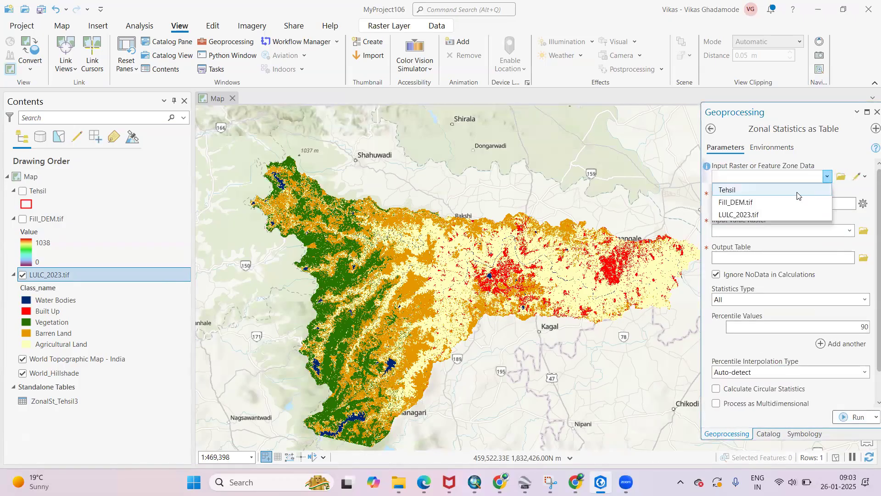
- Use LULC_2023.tif as zone data and value raster, zone field Class_name, and run the tool
left_click(758, 215)
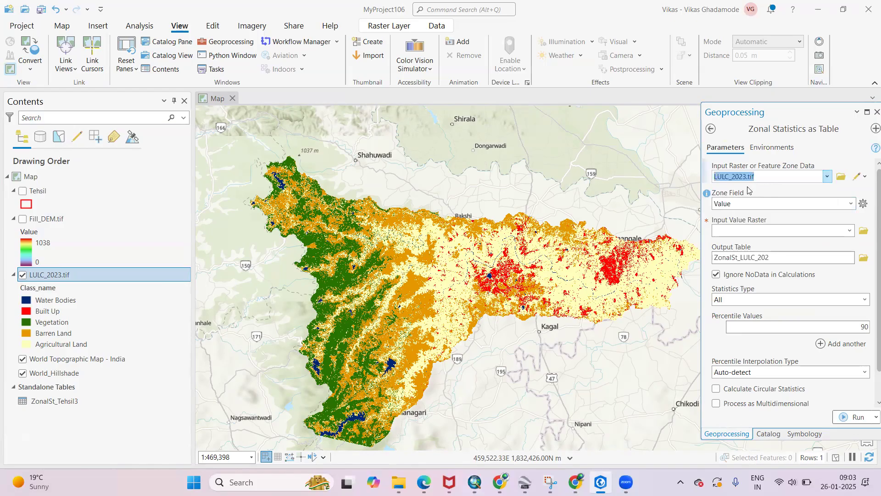
left_click(851, 204)
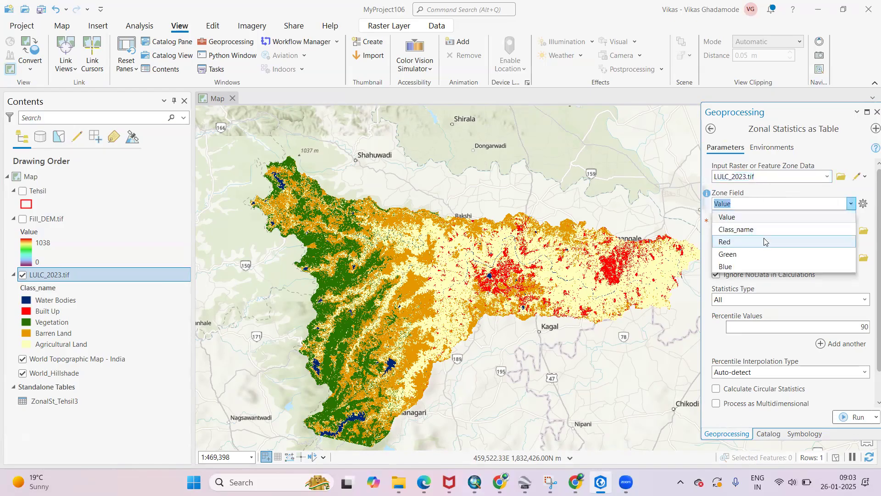
left_click(752, 230)
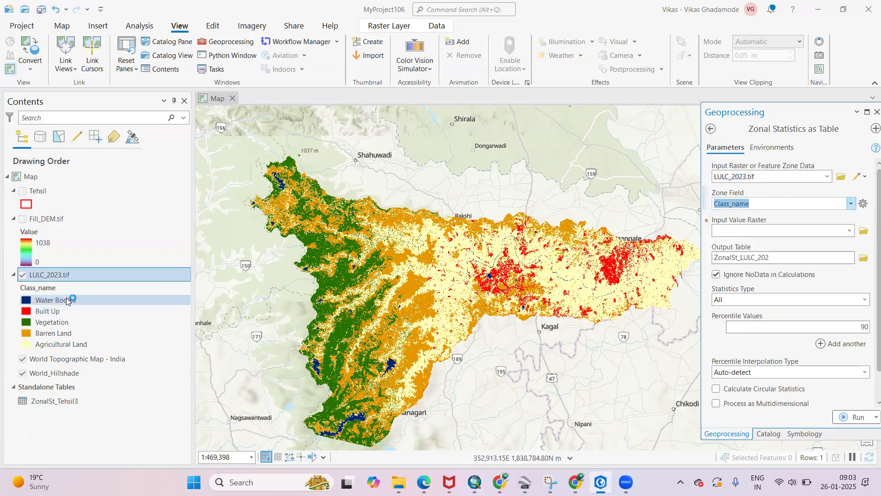
left_click(849, 231)
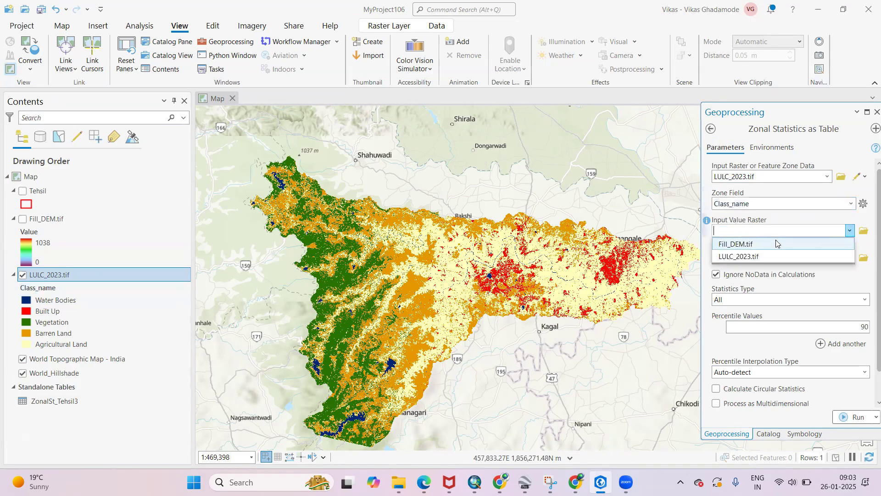
left_click(761, 251)
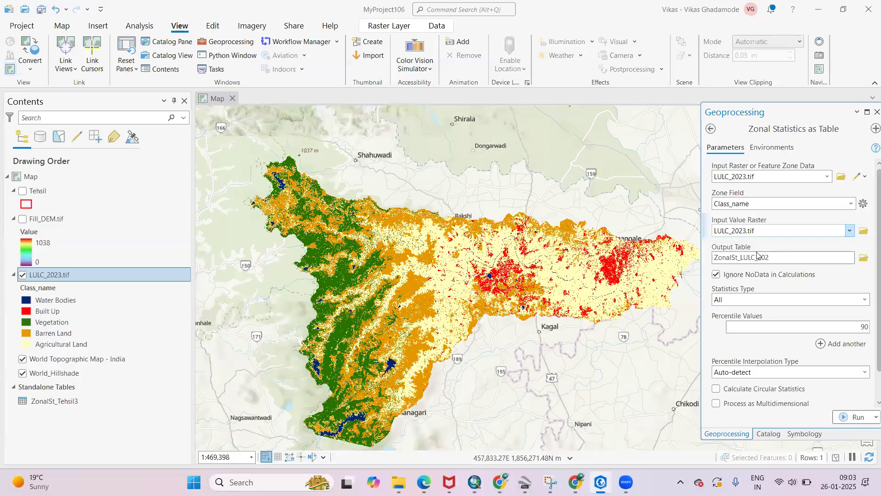
scroll(757, 380, "down", 1)
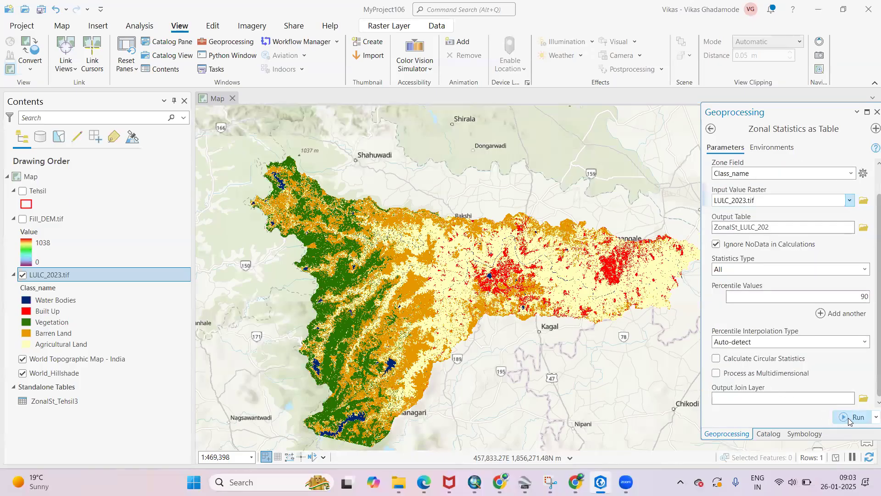
left_click(849, 417)
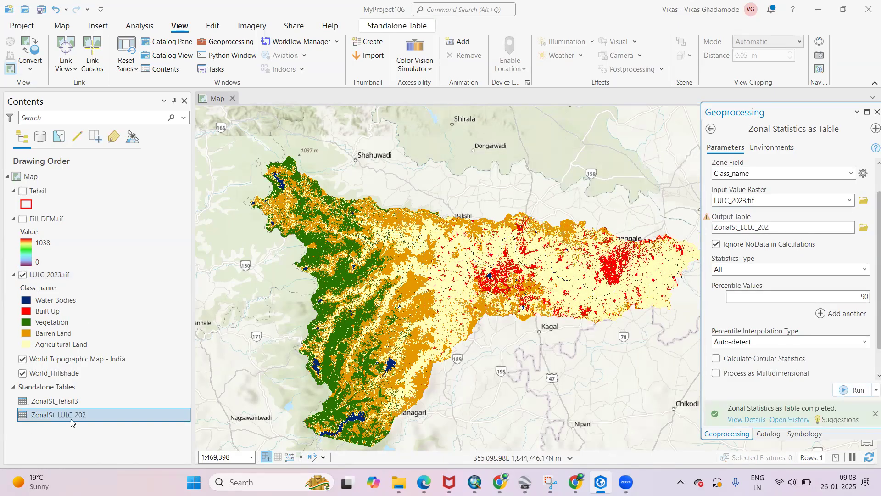
right_click(71, 415)
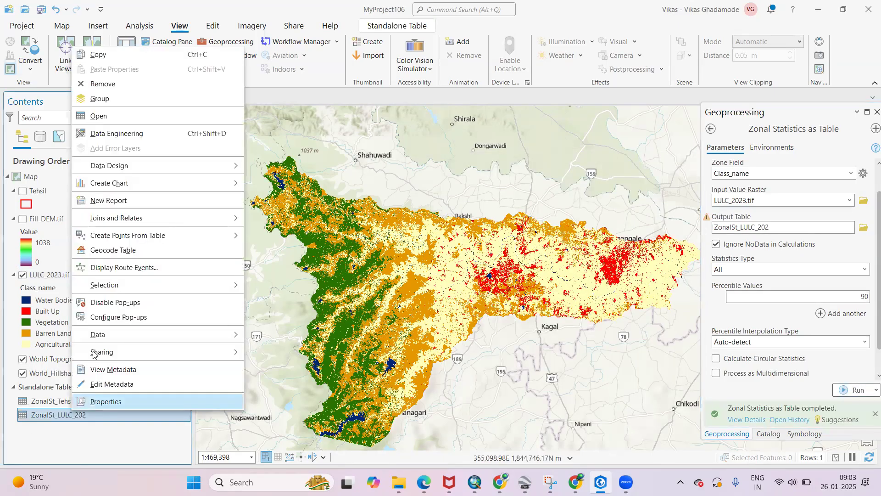
left_click(126, 122)
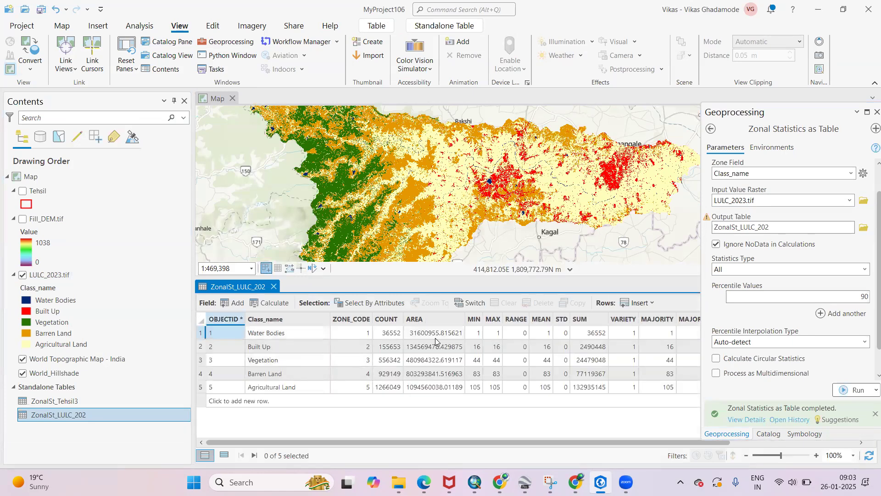
left_click(435, 338)
left_click(434, 347)
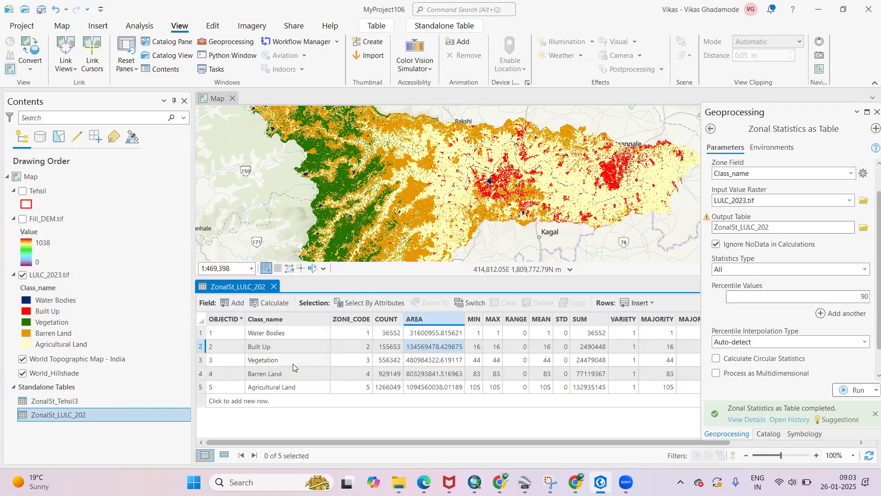
left_click(351, 333)
left_click(388, 333)
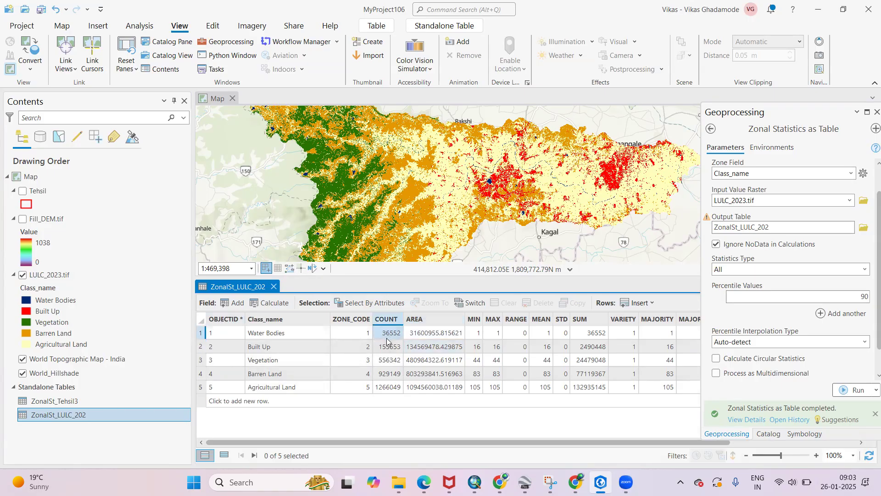
left_click(388, 374)
left_click(384, 337)
left_click_drag(363, 443, 587, 442)
left_click_drag(454, 443, 317, 439)
left_click(273, 286)
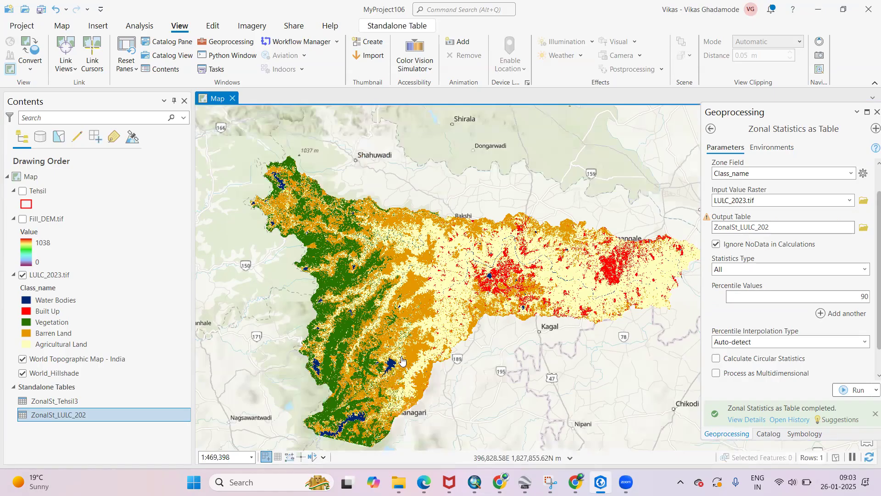